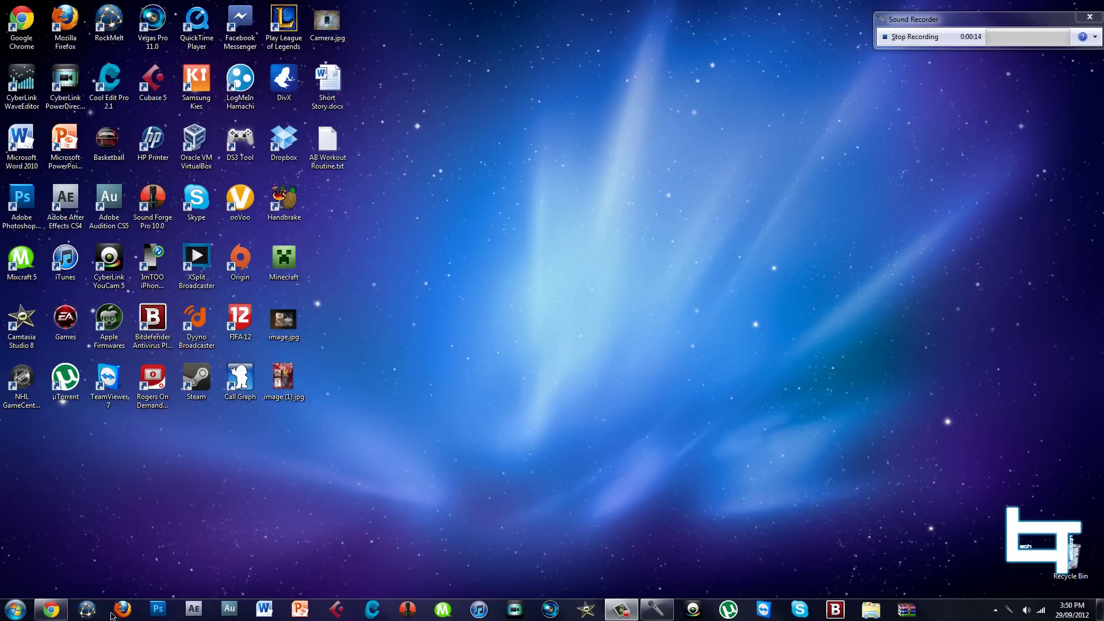
Restore the Chrome window showing the 'How to Make The Coolest Desktop Background' tutorial.
left_click(51, 608)
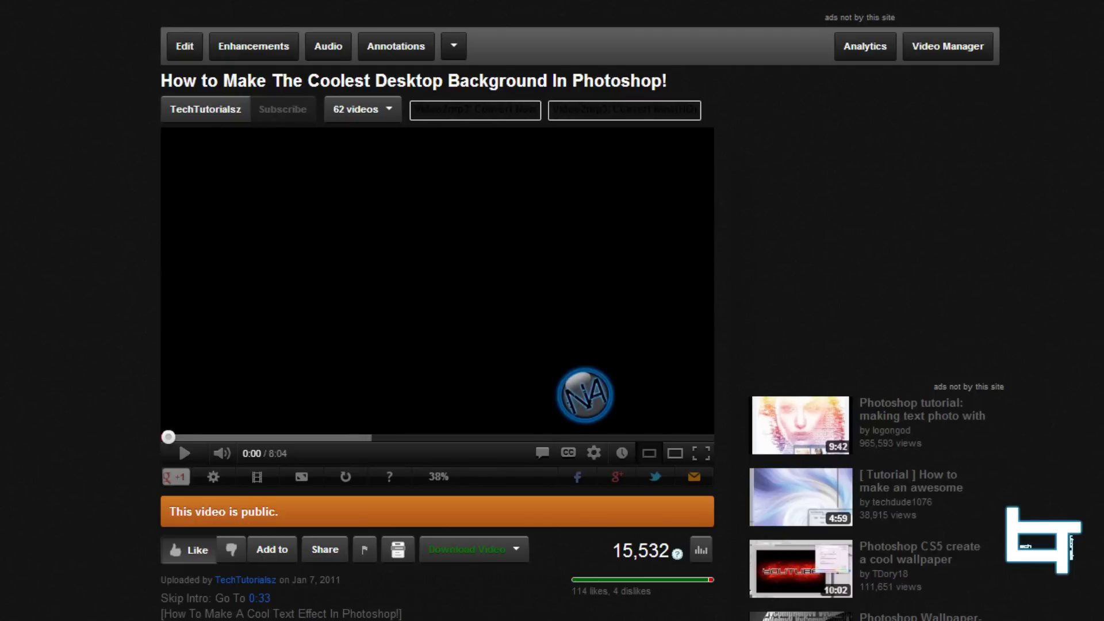
Skip the tutorial video ahead to 0:38, where the finished red wallpaper appears.
left_click_drag(168, 437, 176, 437)
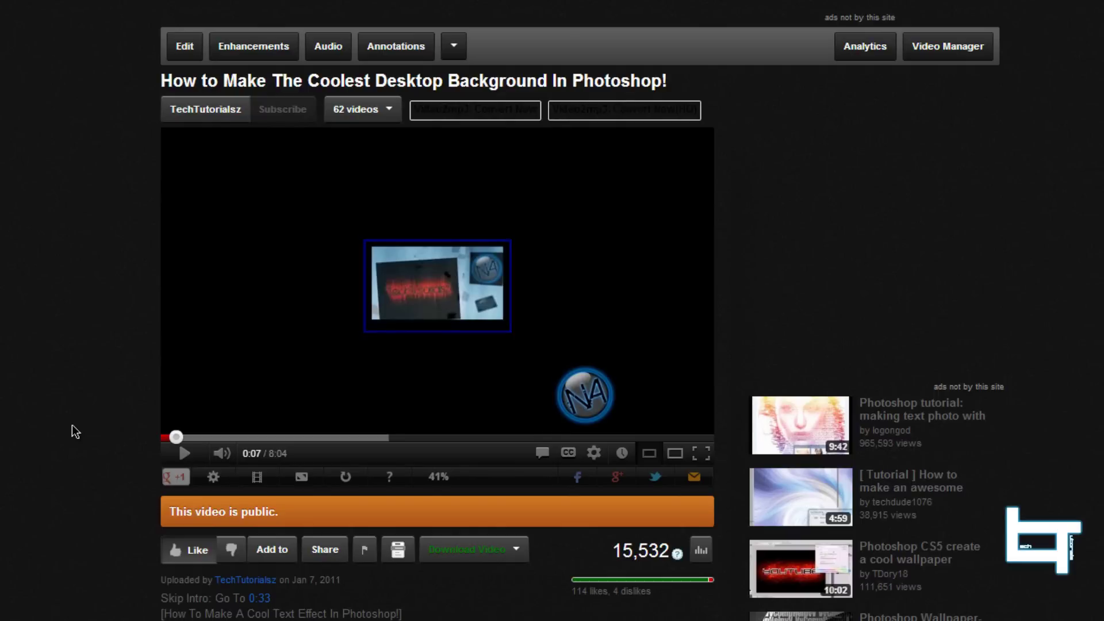
left_click(210, 437)
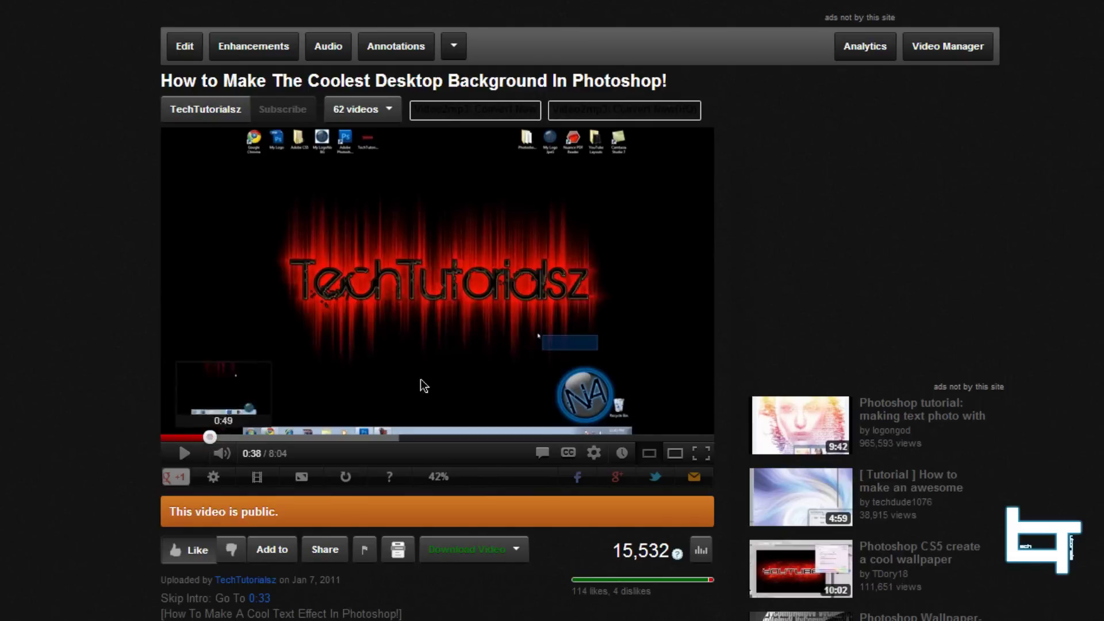
Watch the finished wallpaper preview full screen, then return to the watch page.
left_click(700, 453)
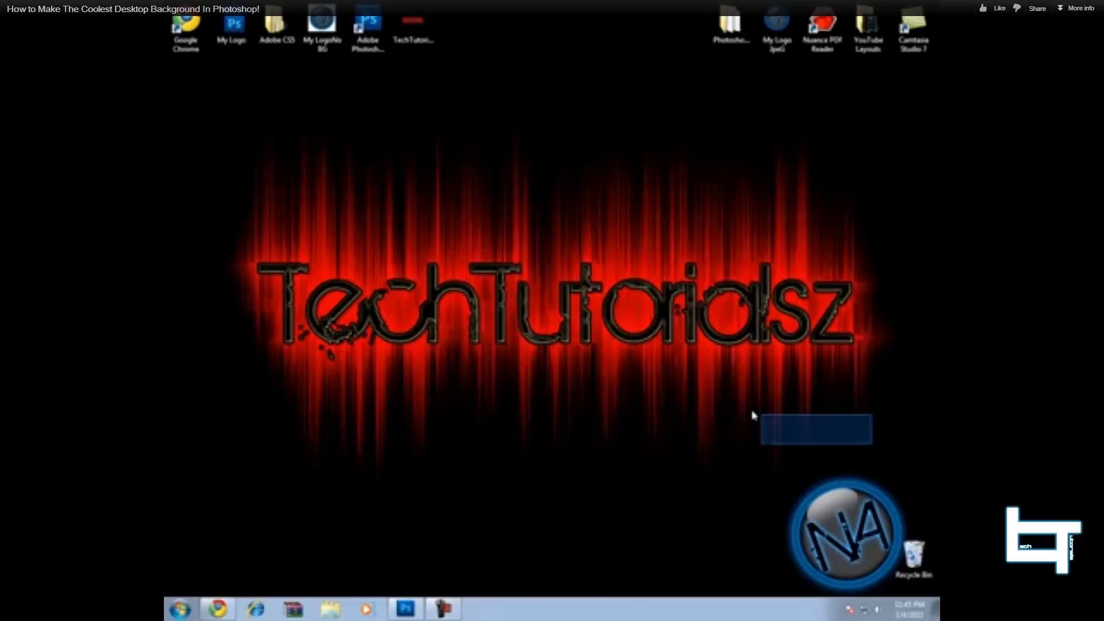
key("Escape")
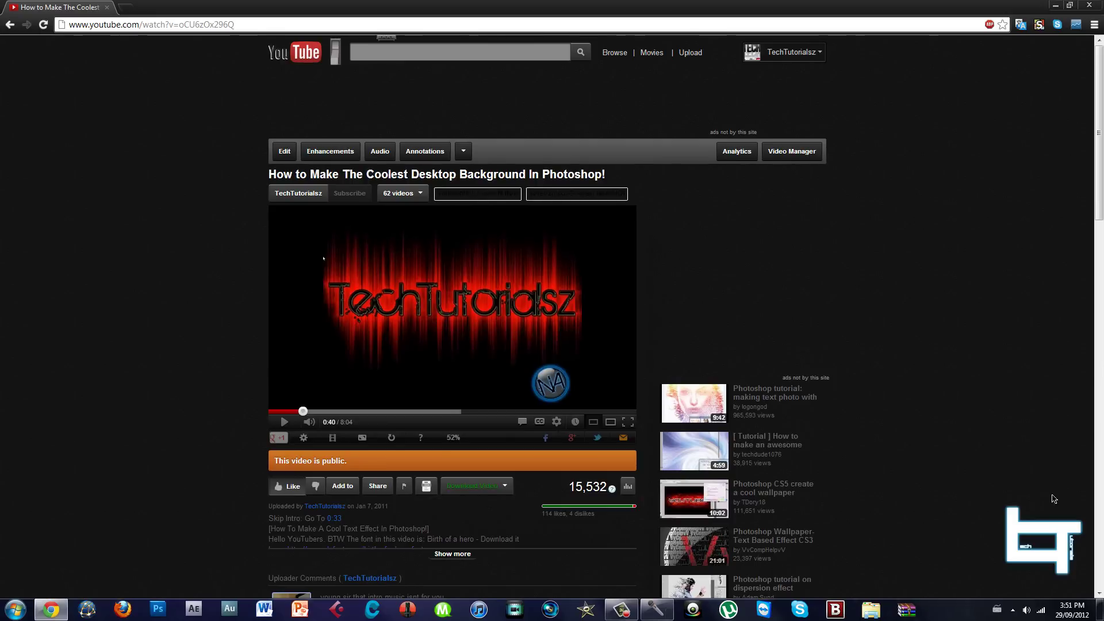
Minimize Chrome, set the foreground to black, and create a 1920×1080, 72 ppi document.
left_click(1060, 6)
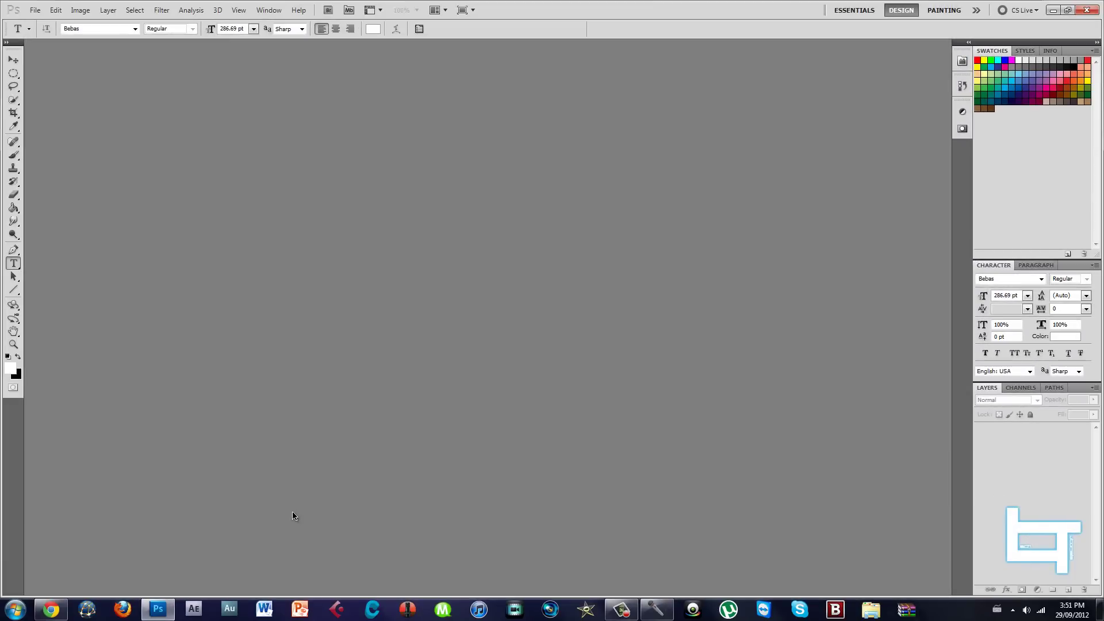
left_click(8, 356)
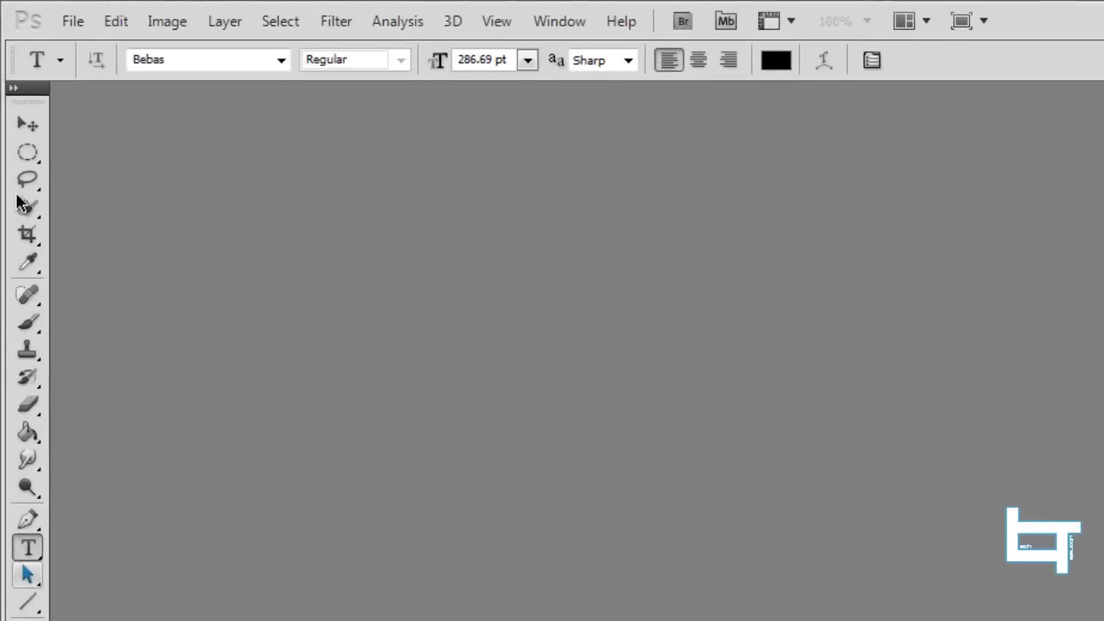
left_click(93, 26)
left_click(118, 64)
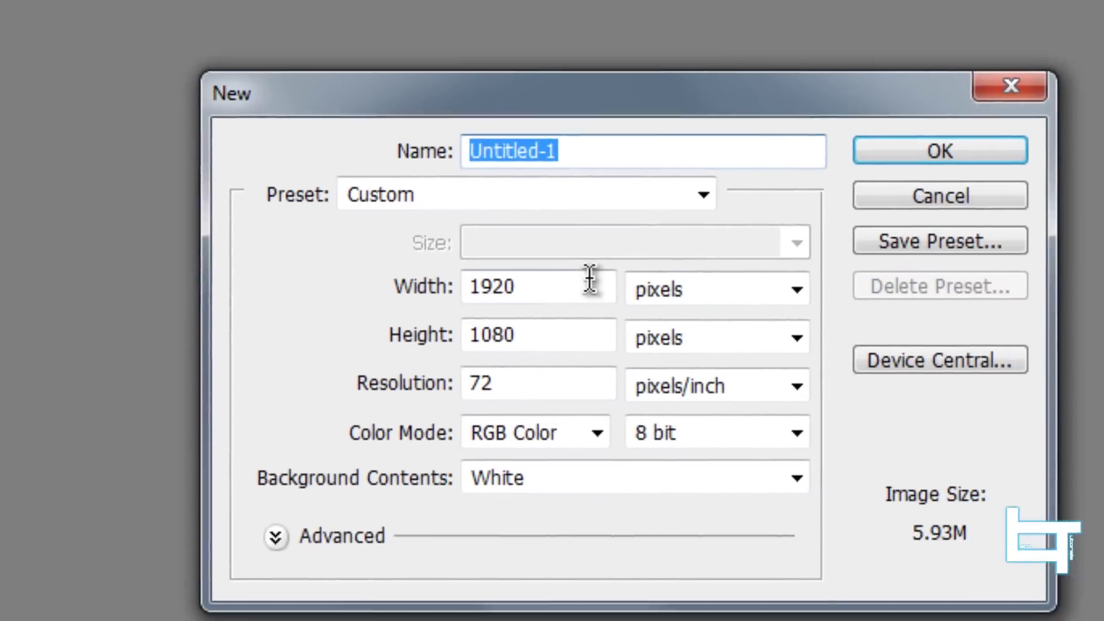
left_click(588, 280)
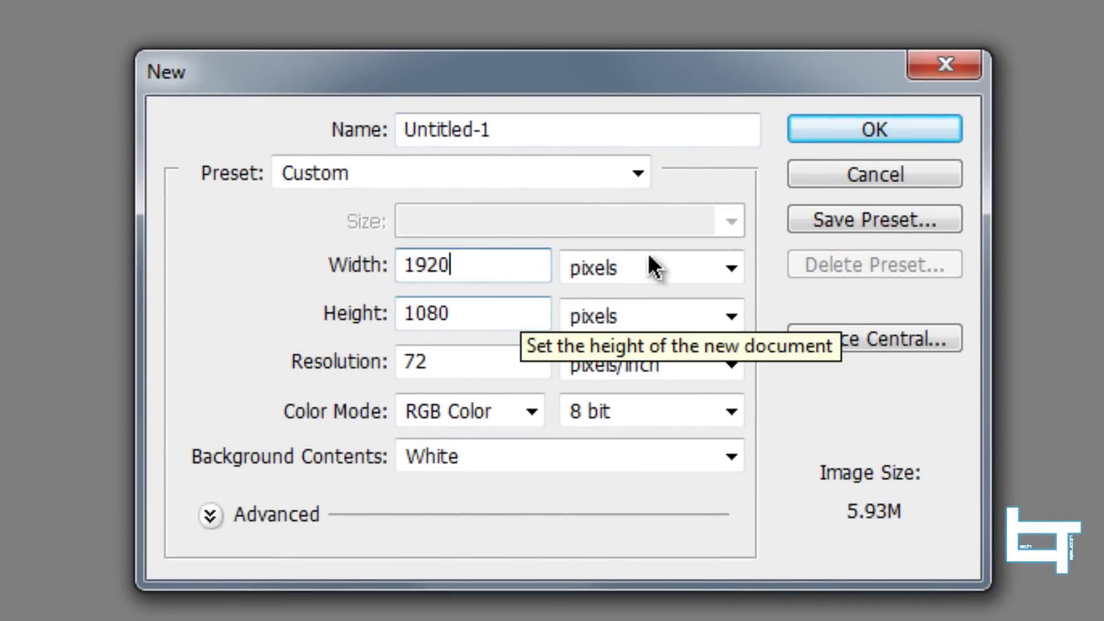
left_click(943, 114)
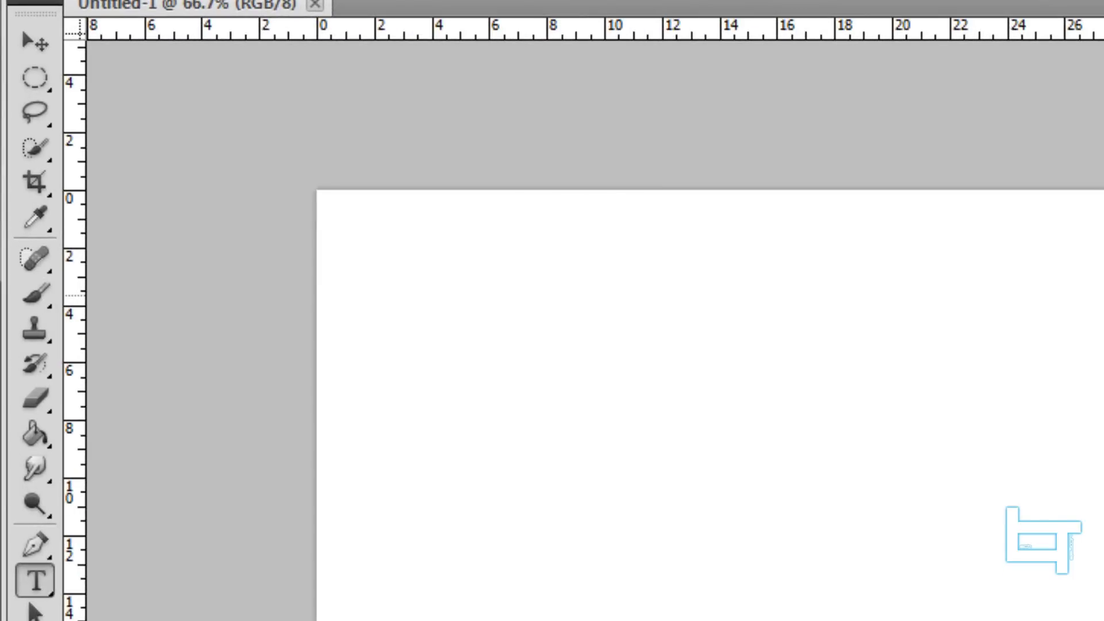
Fill the canvas black and type SUBSCRIBE in white at 72 pt.
left_click(30, 432)
left_click(341, 239)
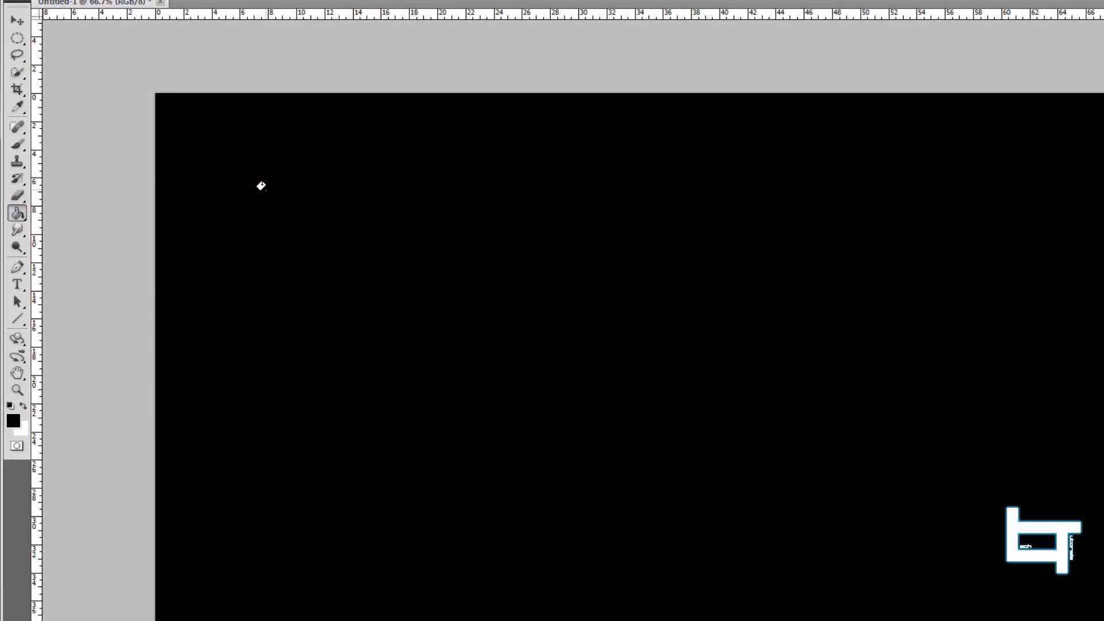
left_click(17, 284)
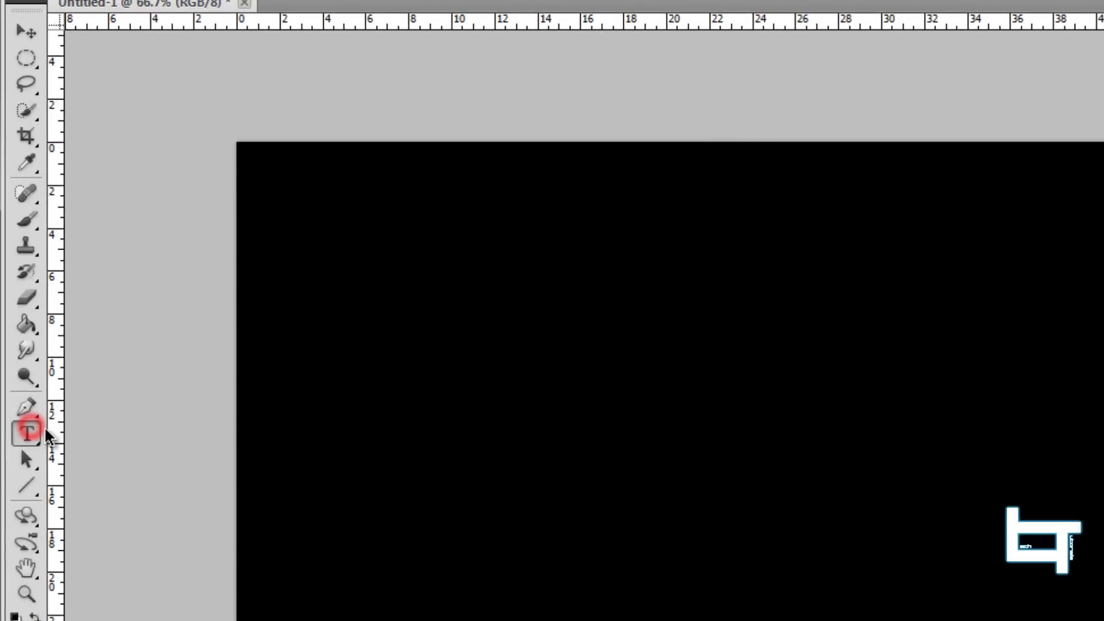
left_click(358, 365)
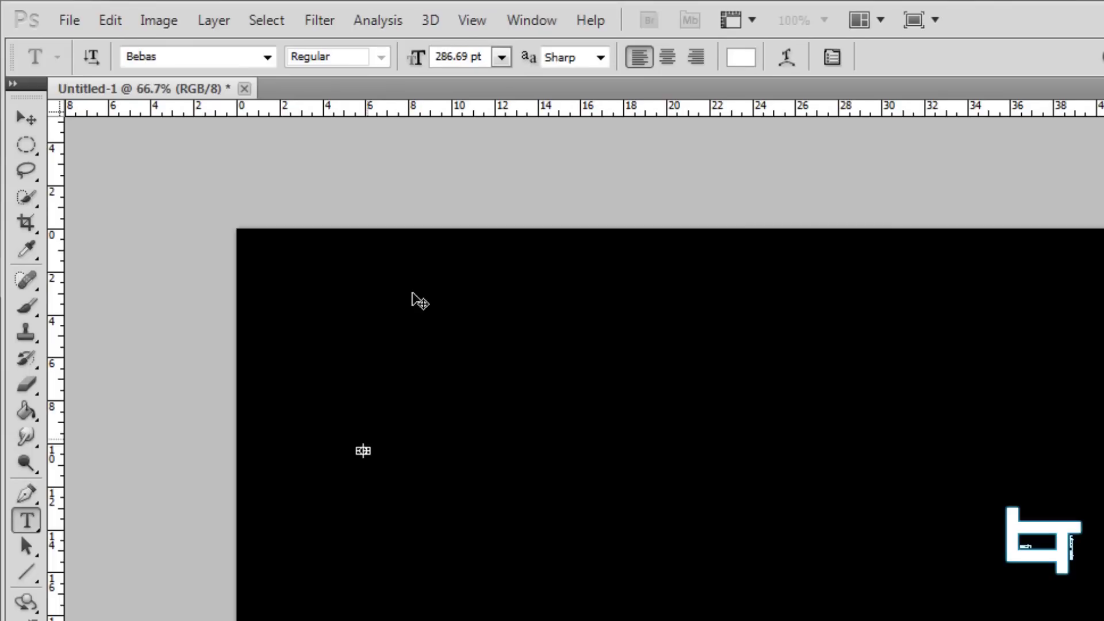
left_click(503, 57)
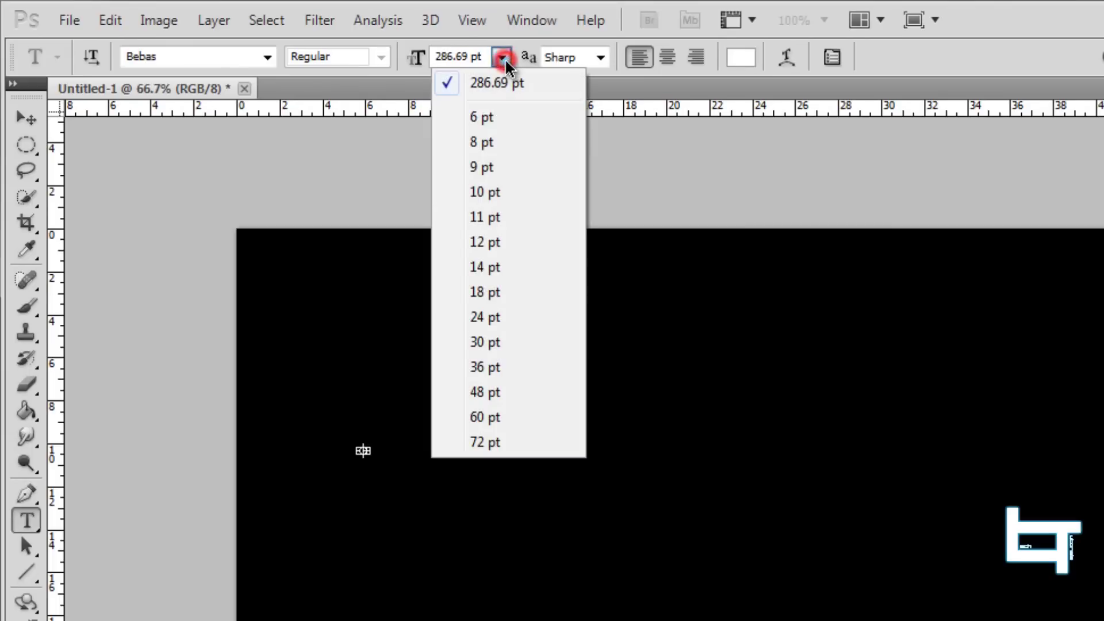
left_click(516, 442)
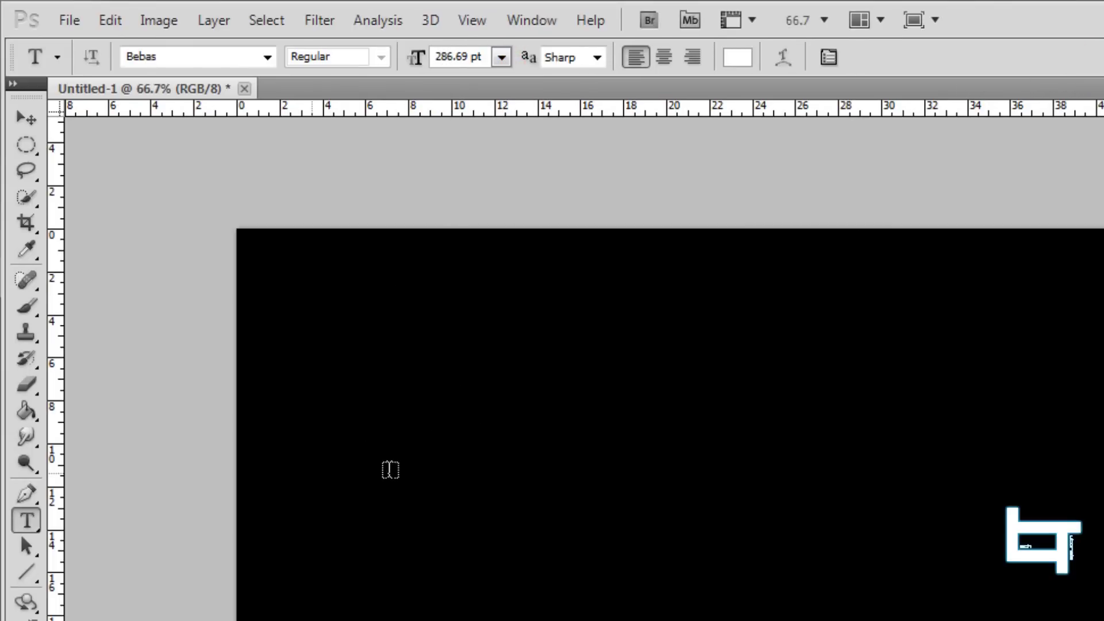
left_click(389, 470)
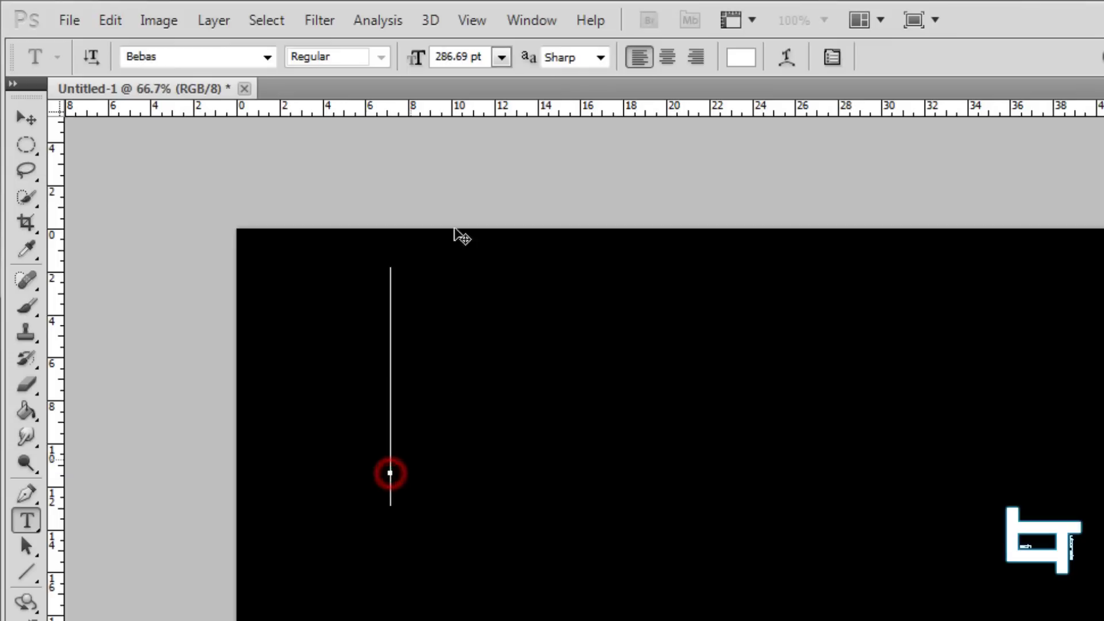
left_click(501, 57)
left_click(523, 443)
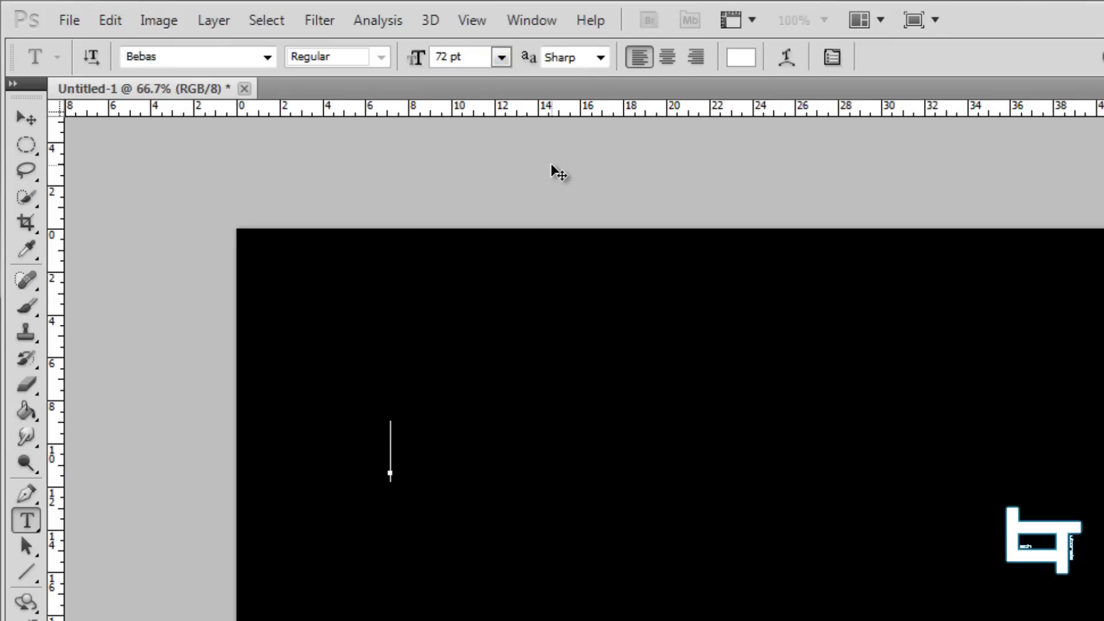
type("SUB")
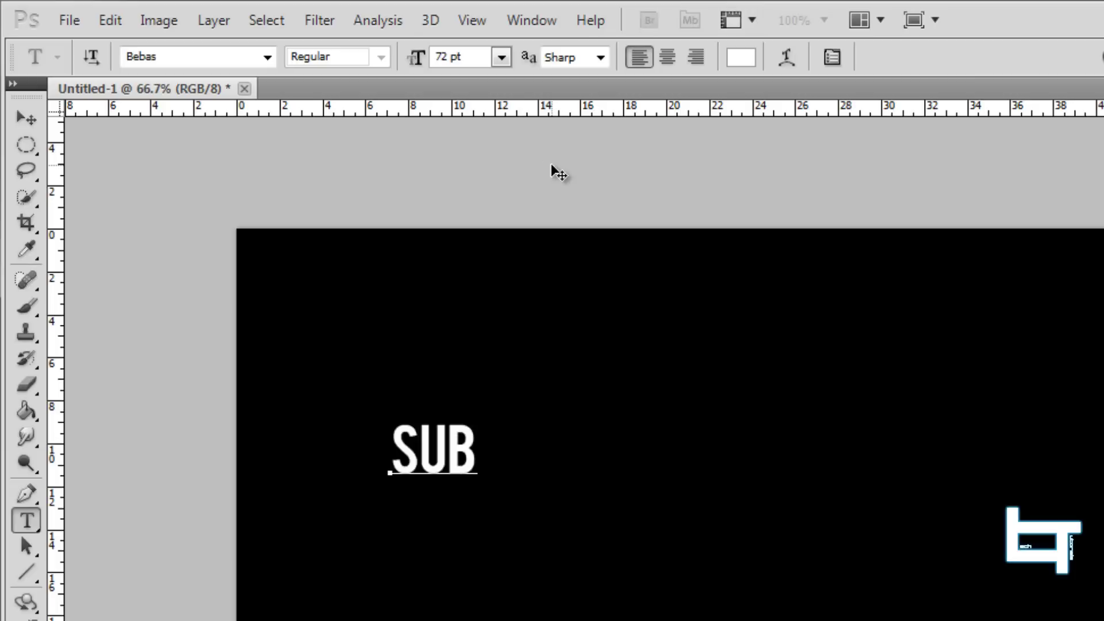
type("SCRIBE")
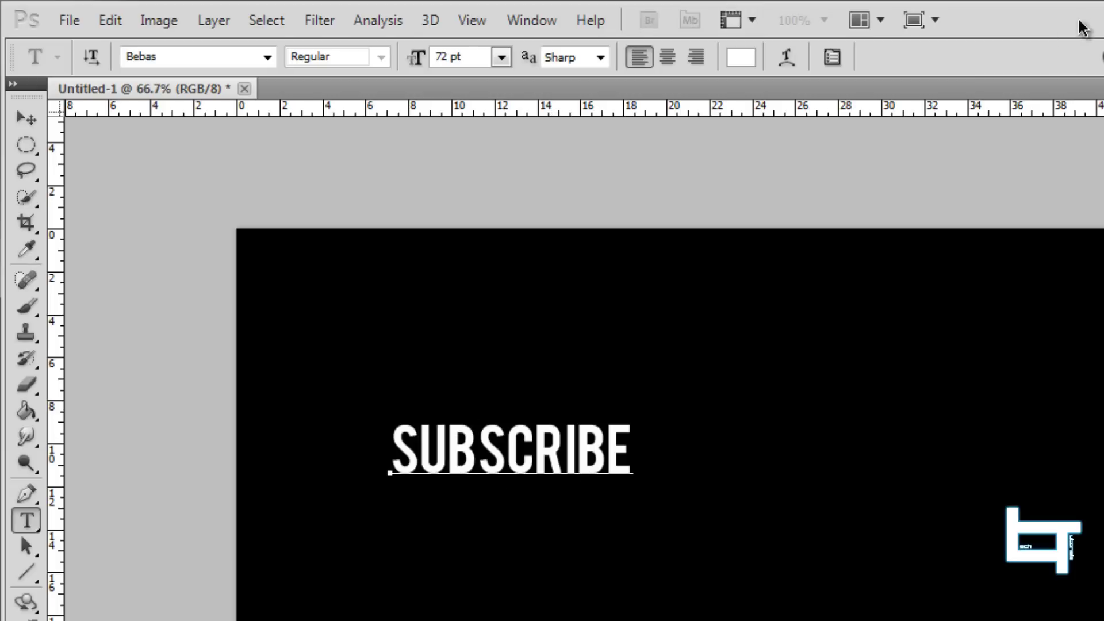
key("ctrl+Return")
Enlarge the SUBSCRIBE text to about 189 pt and select all its letters.
key("ctrl+t")
left_click_drag(632, 422, 994, 266)
left_click_drag(953, 399, 1103, 574)
key("Return")
key("t")
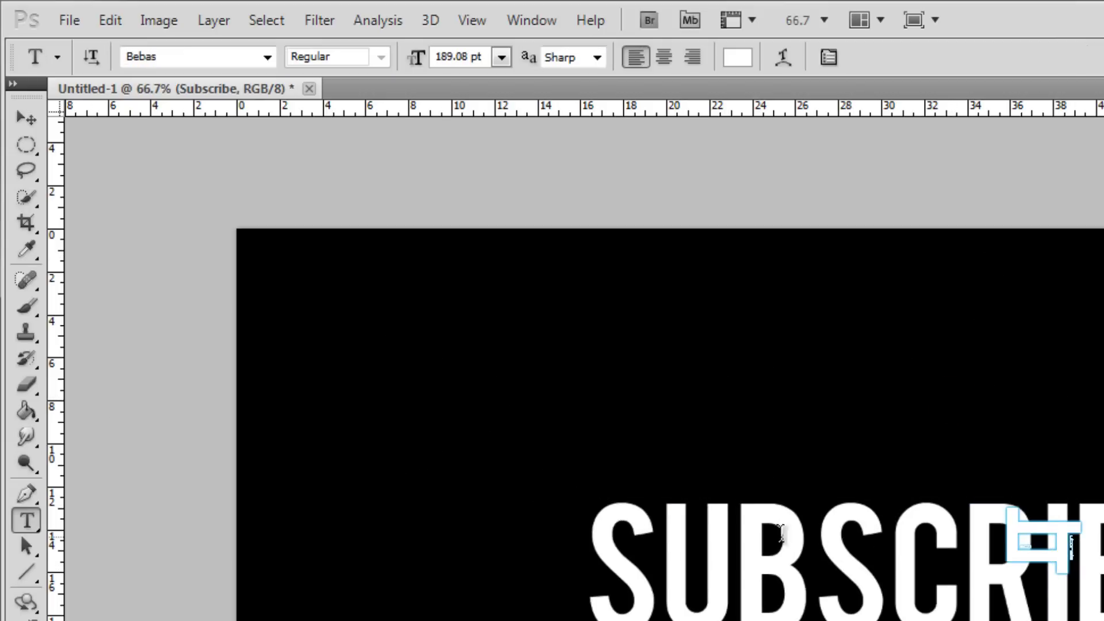
left_click(872, 577)
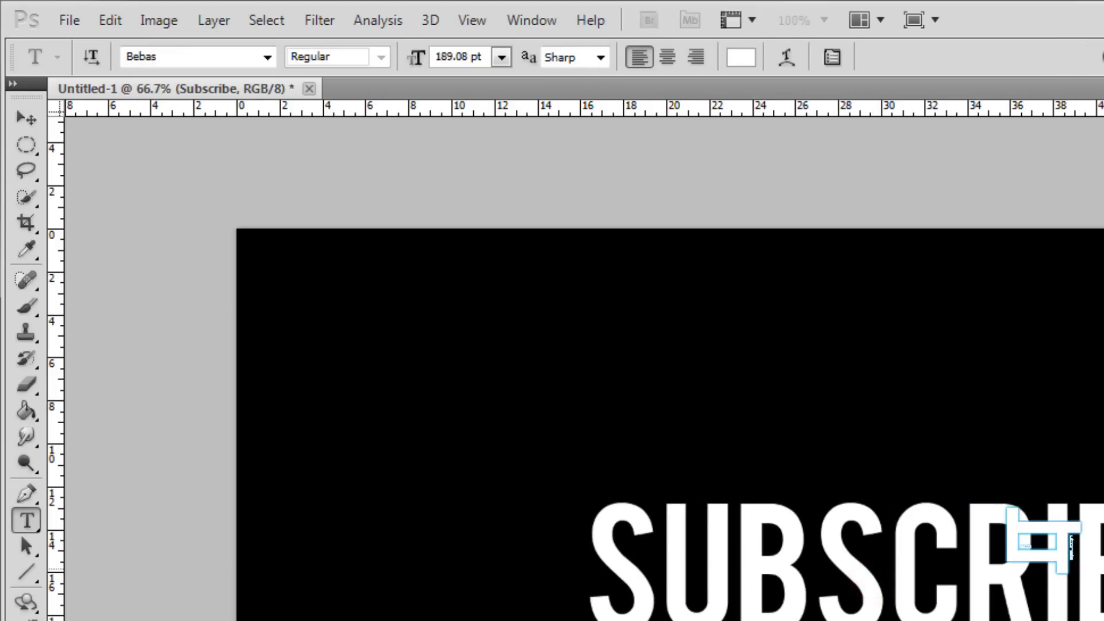
key("ctrl+a")
Change the Subscribe text font to BIRTH OF A HERO and commit it.
left_click(162, 56)
left_click(268, 58)
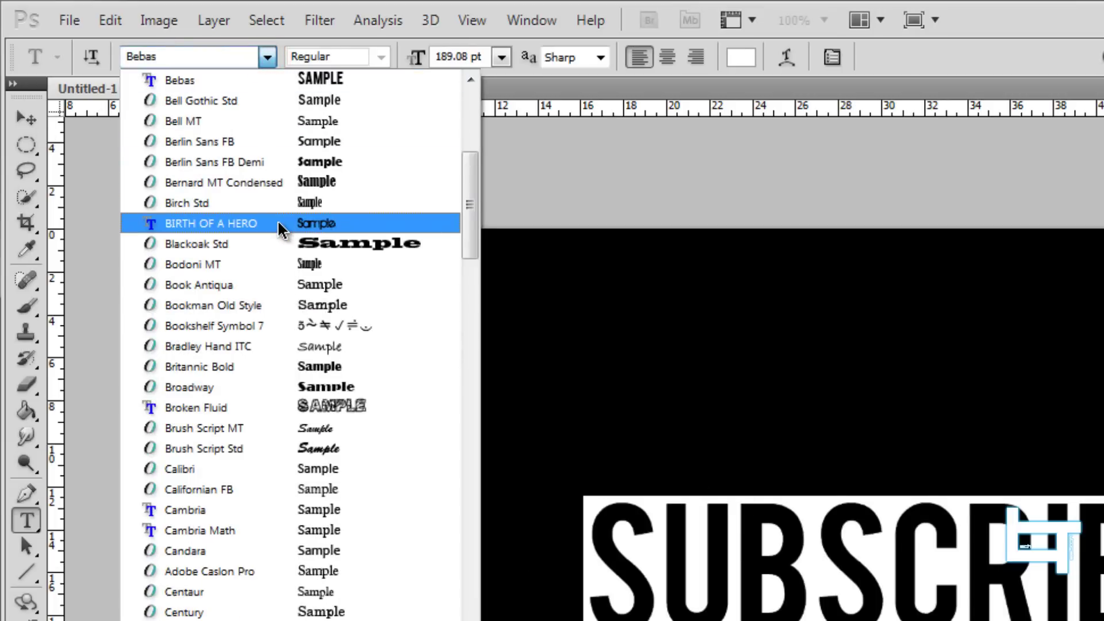
left_click(278, 224)
left_click(849, 522)
left_click_drag(714, 536, 770, 543)
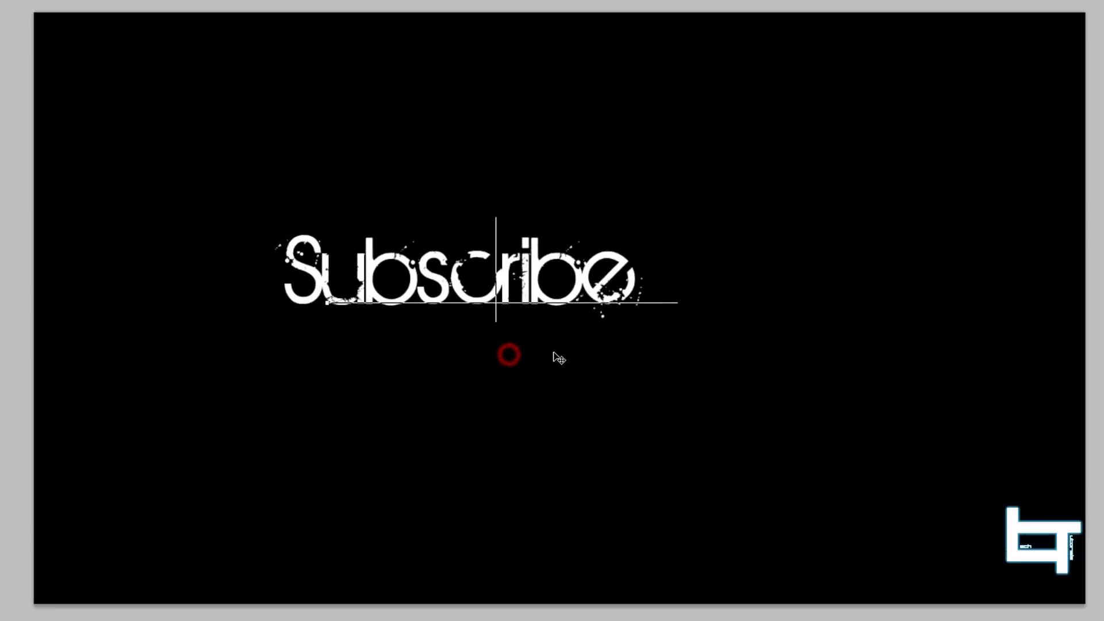
key("ctrl+Return")
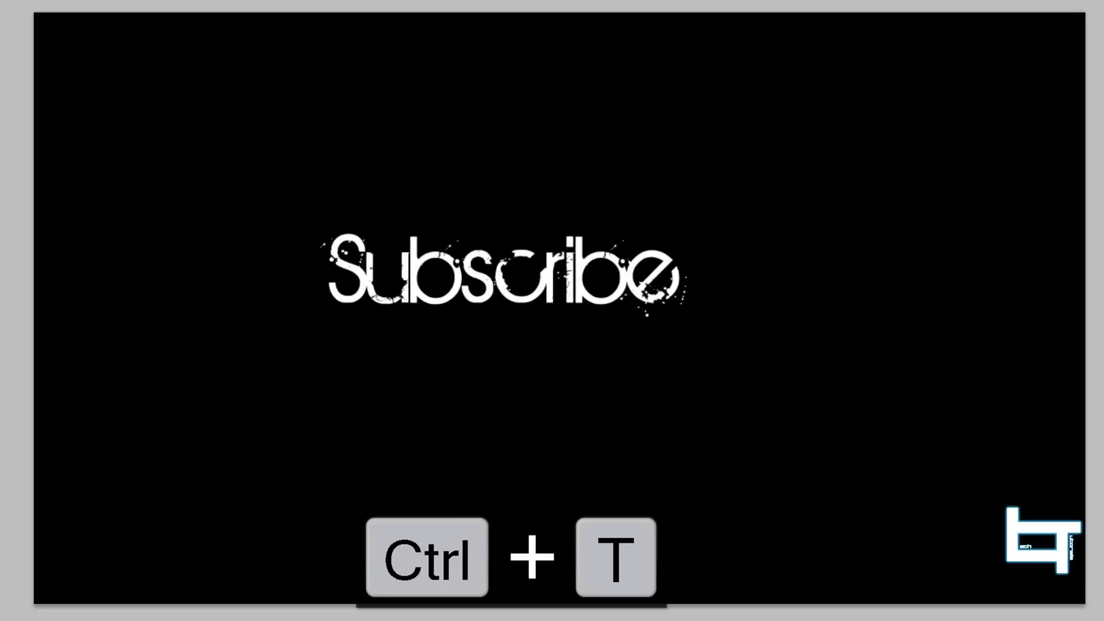
Scale Subscribe up to about 368 pt and centre it on the canvas.
key("ctrl+t")
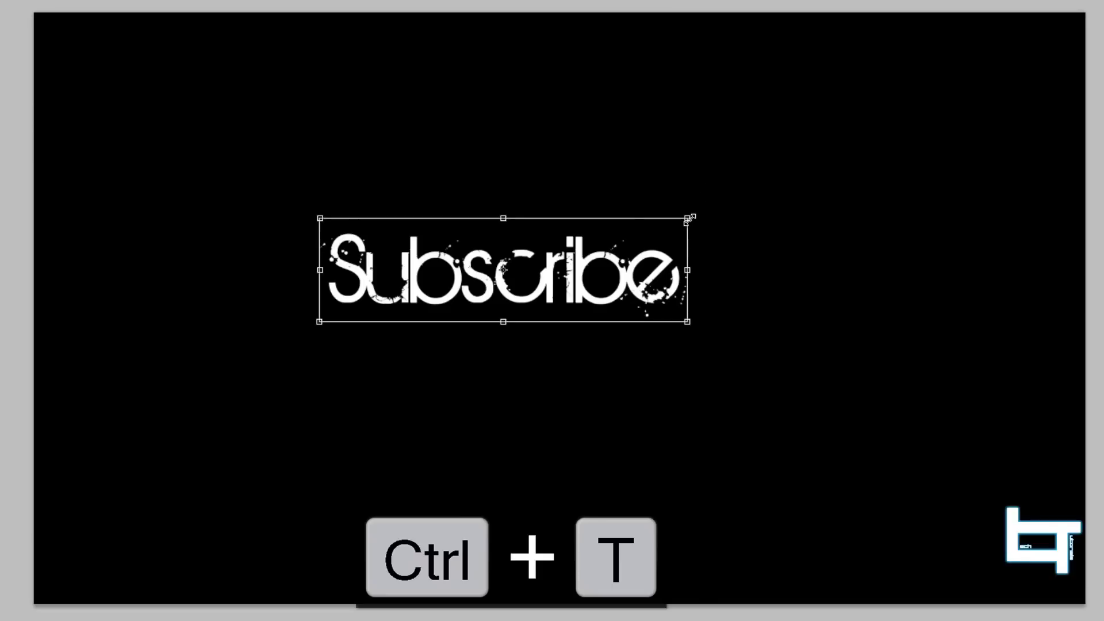
left_click_drag(694, 217, 1010, 22)
left_click_drag(914, 250, 802, 342)
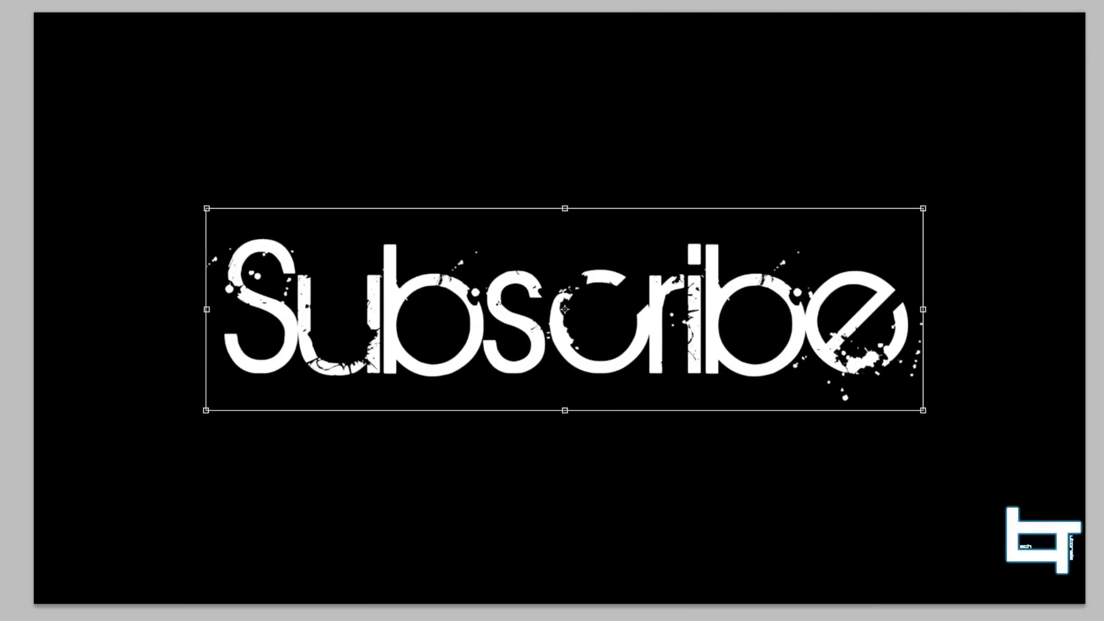
key("Return")
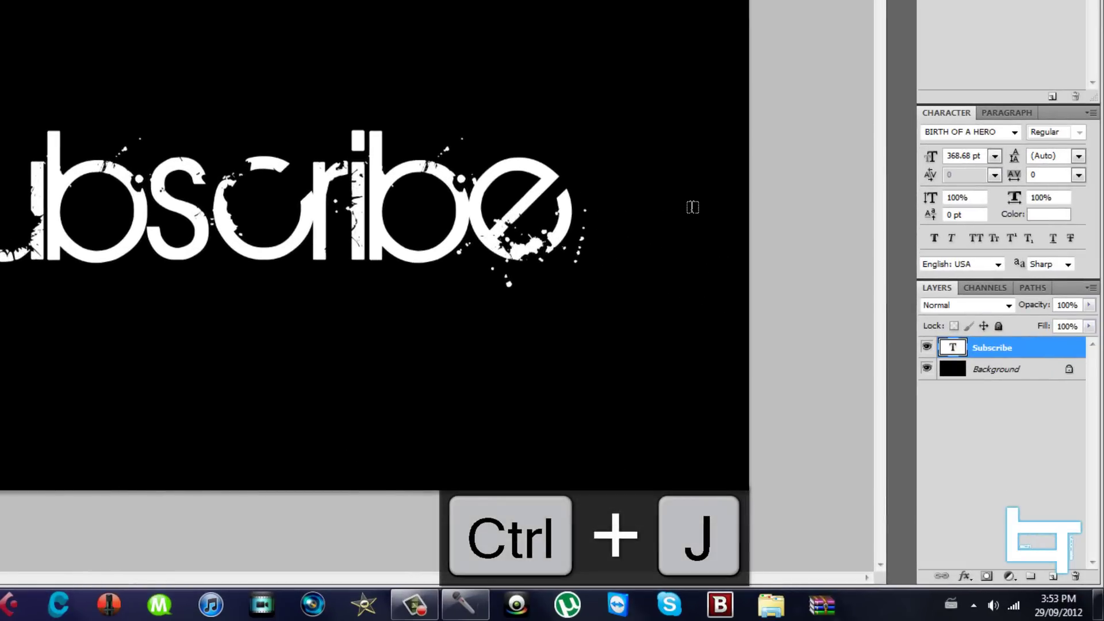
Duplicate the Subscribe layer with Ctrl+J and reselect the original Subscribe layer.
key("ctrl+j")
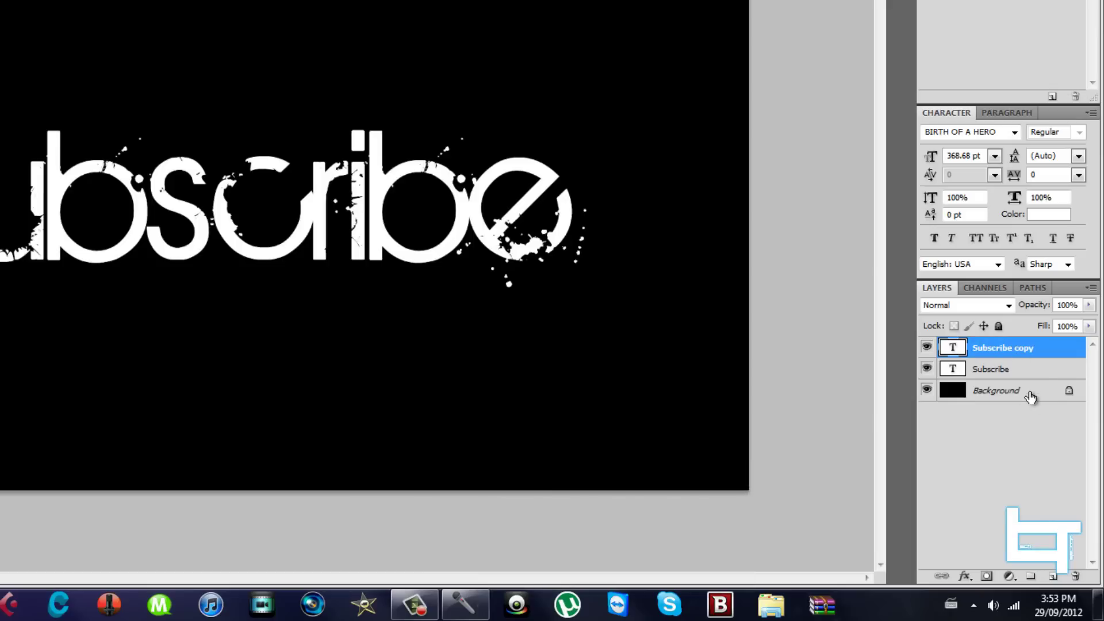
left_click(1033, 372)
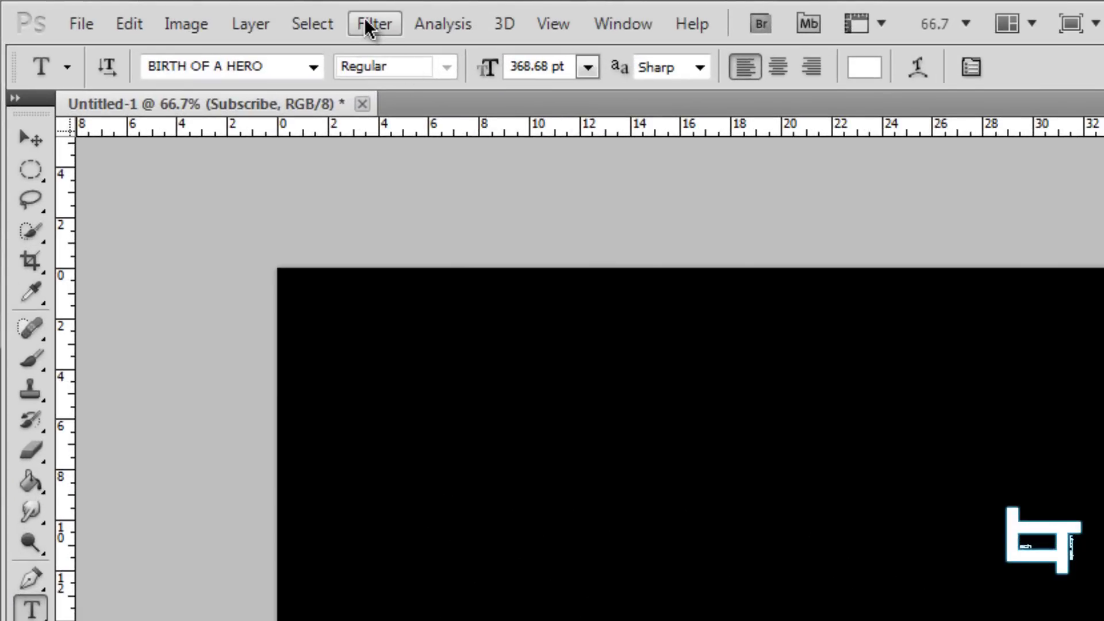
Rasterize the Subscribe text and apply the Wind filter from the right twice.
left_click(159, 10)
left_click(441, 468)
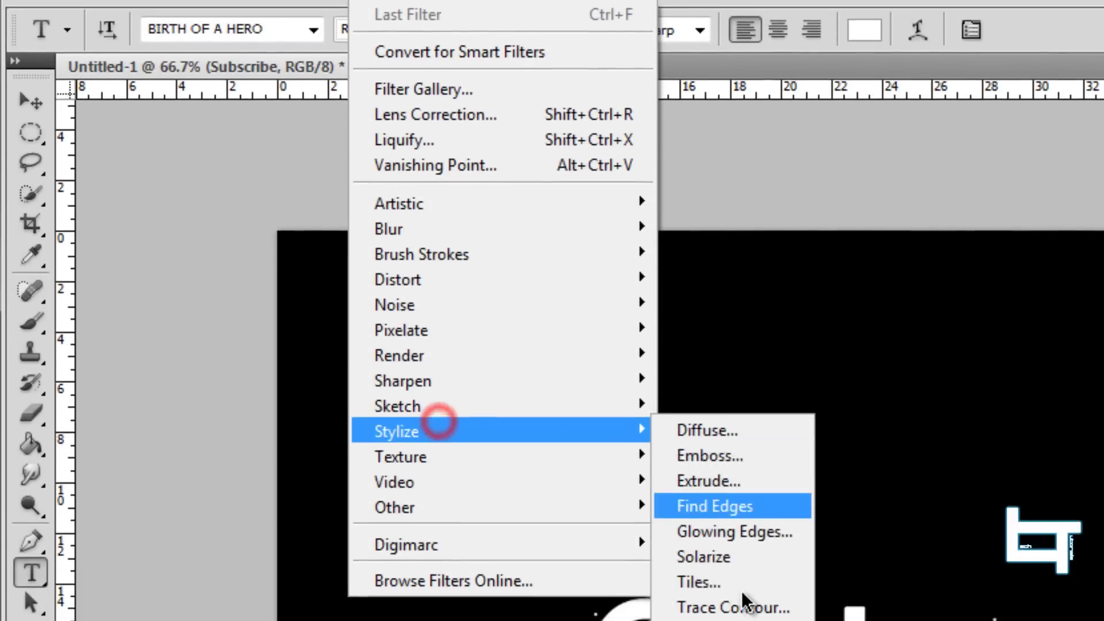
left_click(742, 601)
left_click(633, 228)
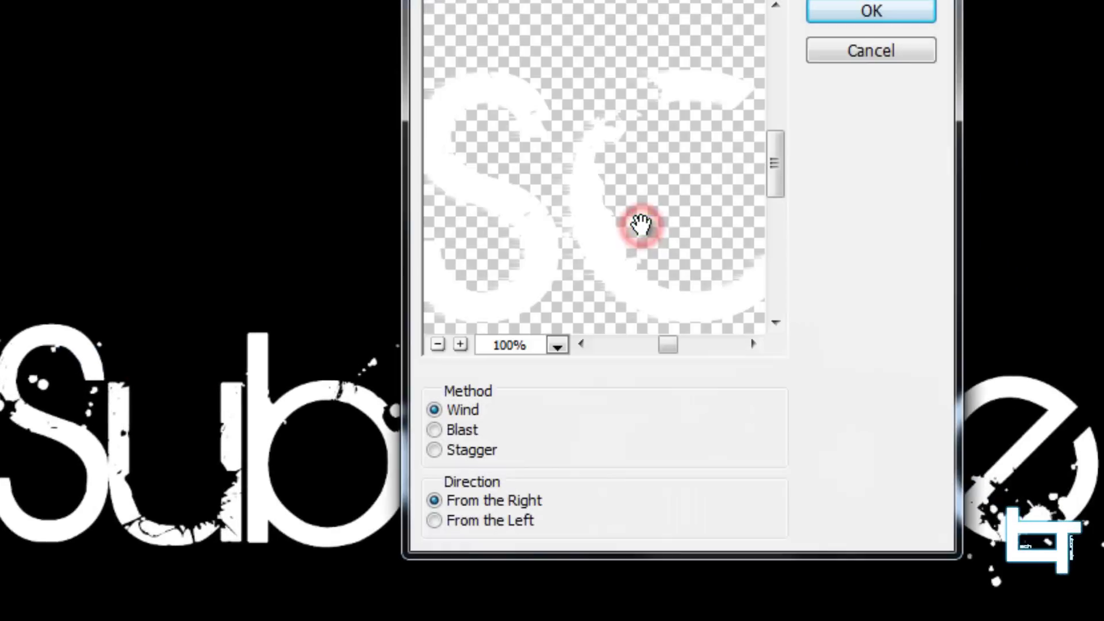
left_click(863, 14)
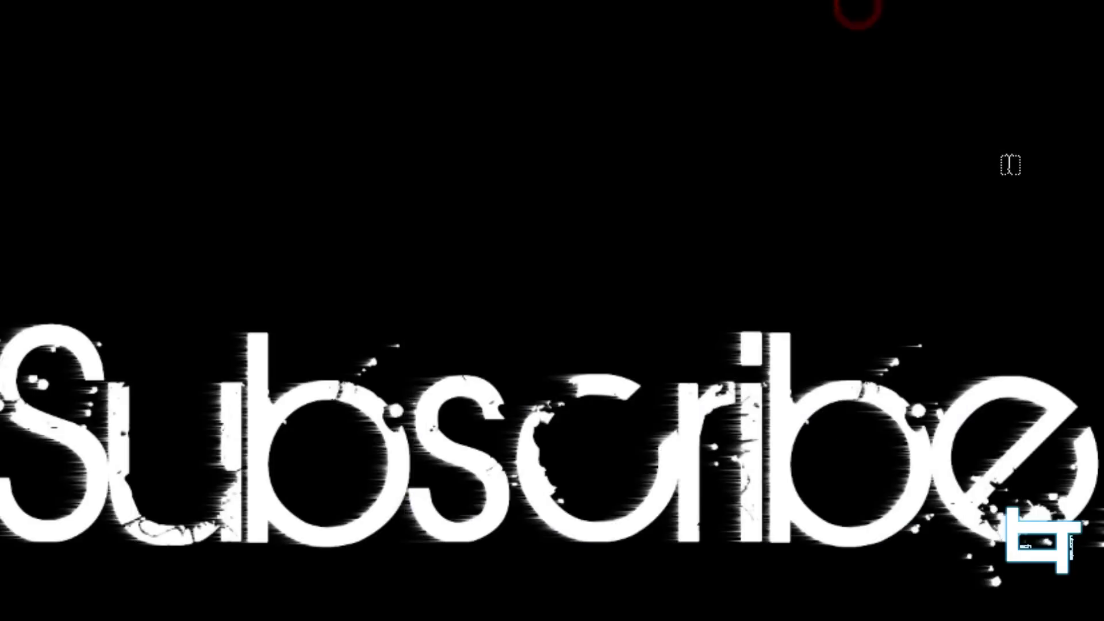
key("ctrl+f")
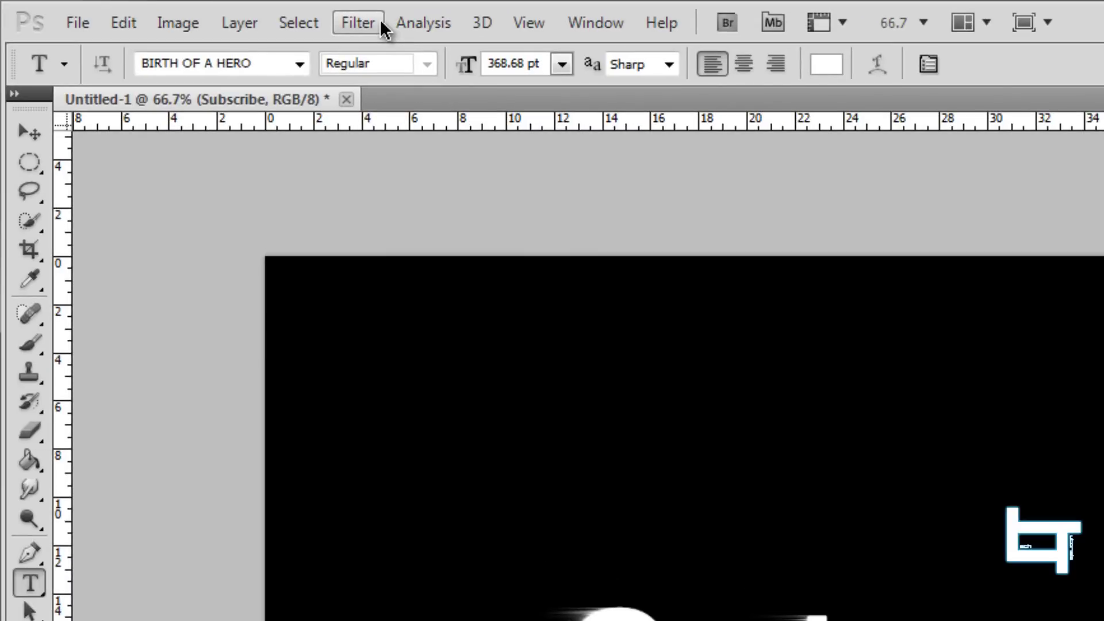
Apply Wind From the Left to Subscribe and repeat it once with Ctrl+F.
left_click(381, 20)
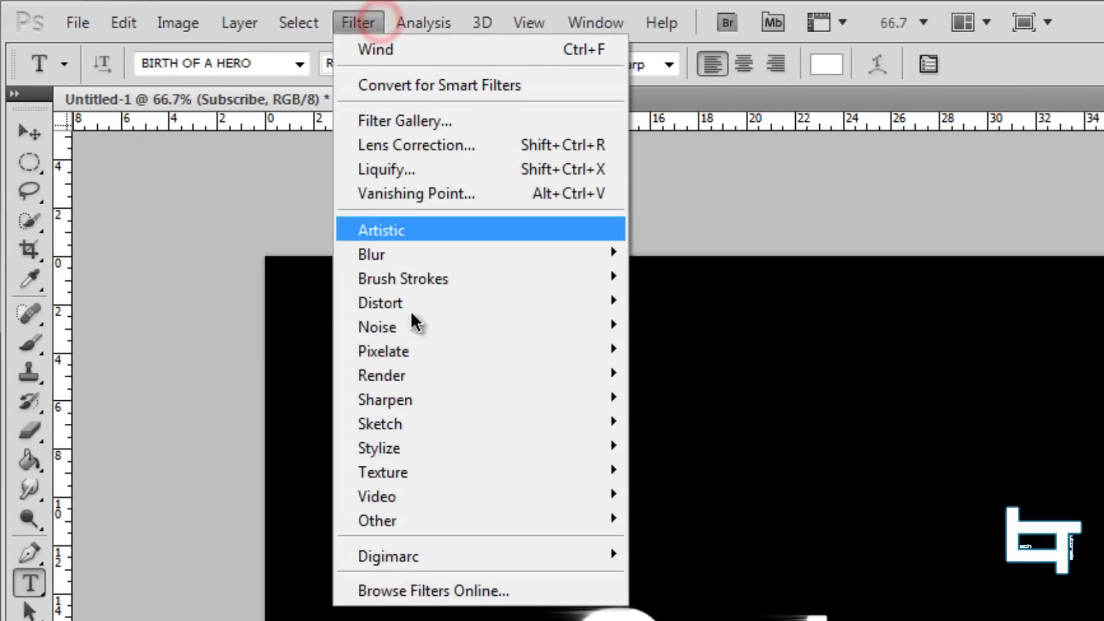
left_click(447, 455)
left_click(702, 620)
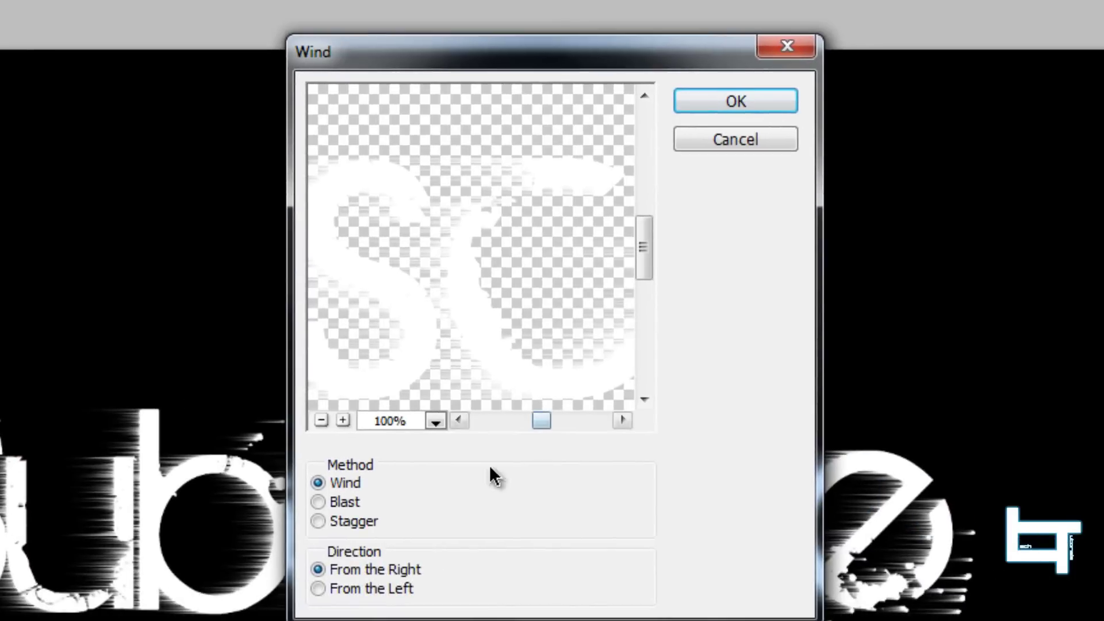
left_click(318, 588)
left_click(735, 101)
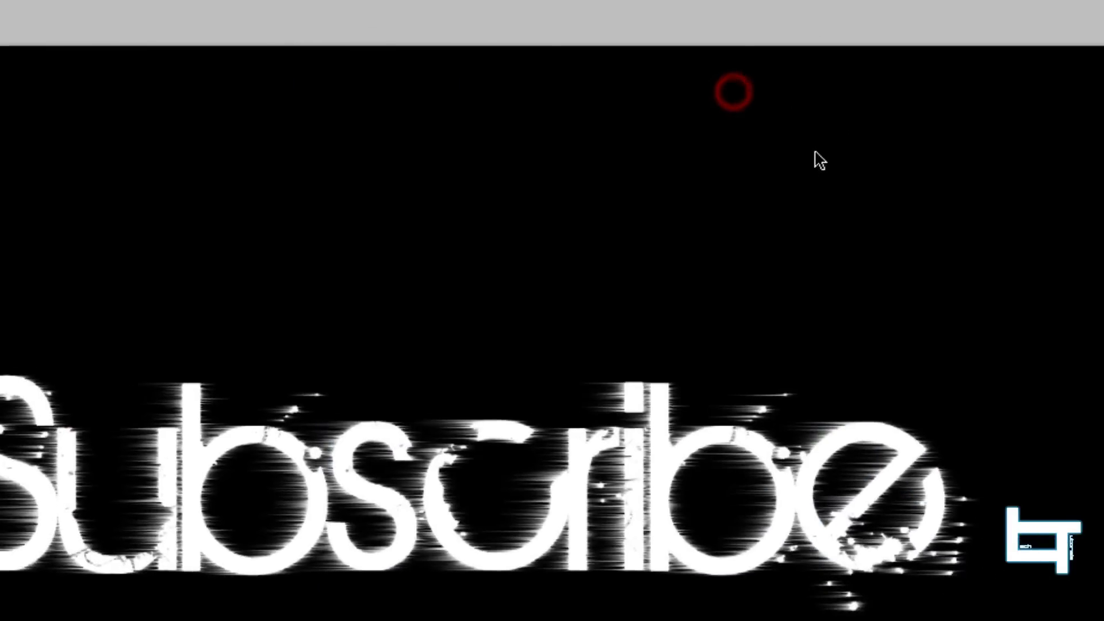
key("ctrl+f")
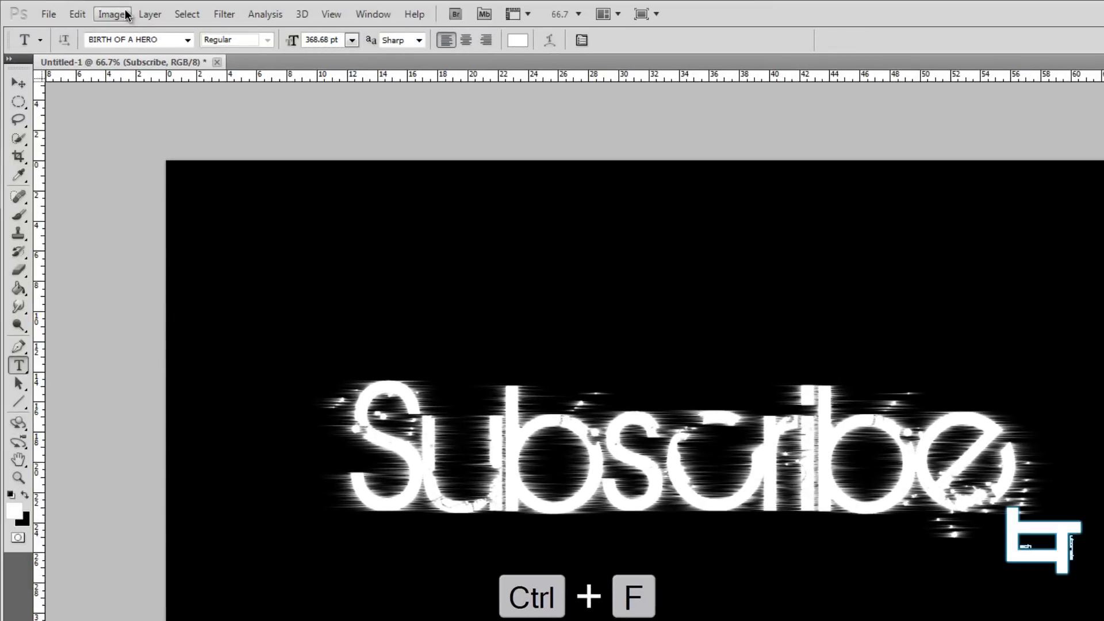
Rotate the canvas 90° counter-clockwise.
left_click(126, 14)
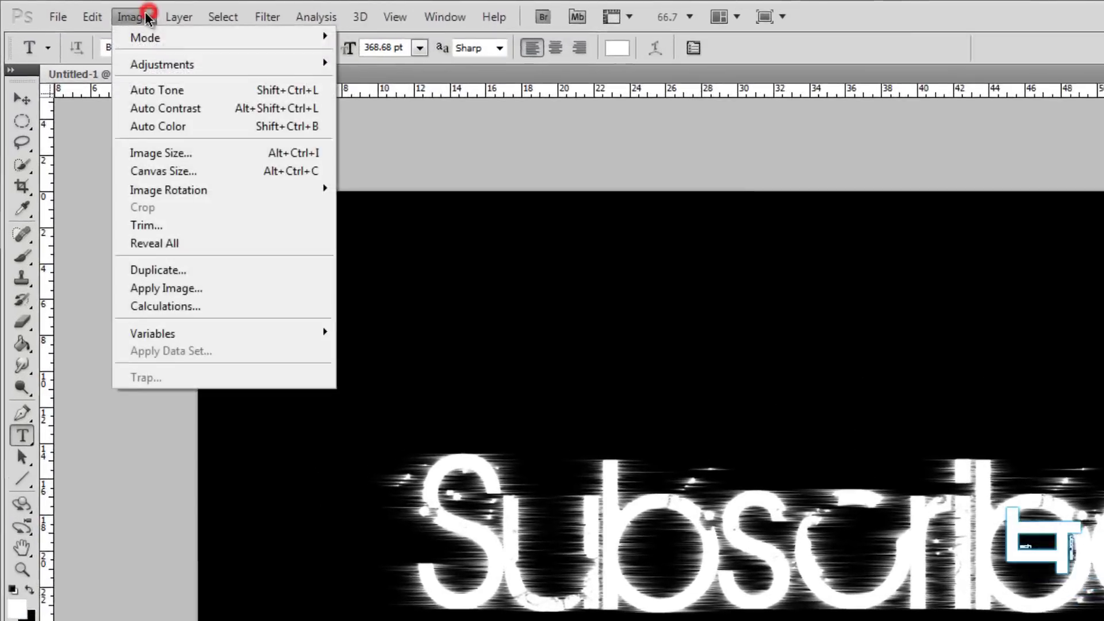
left_click(157, 165)
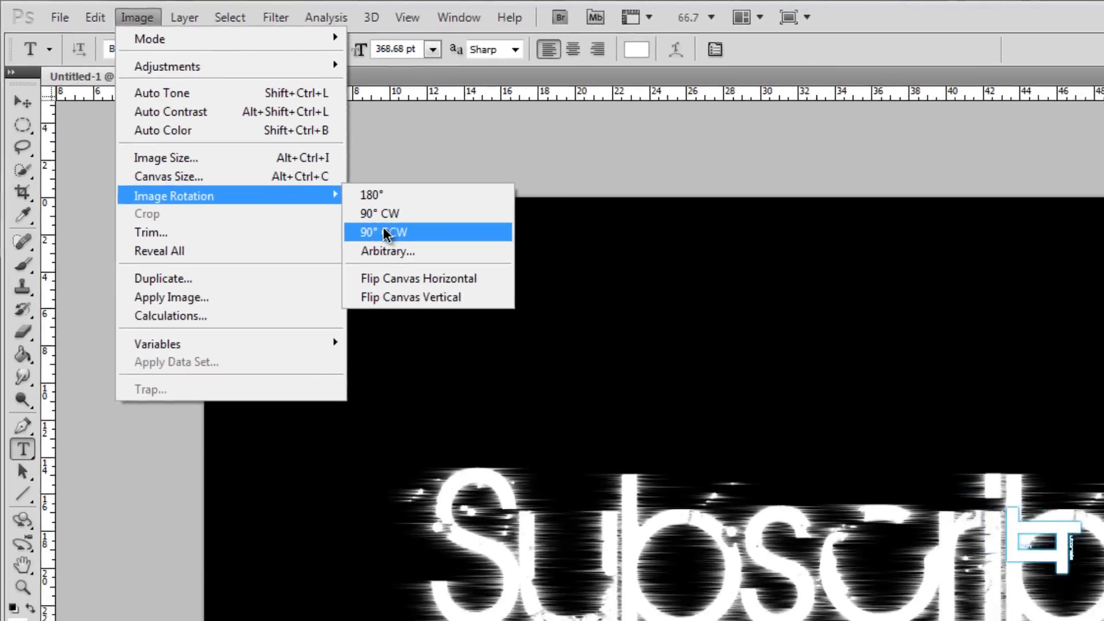
left_click(463, 282)
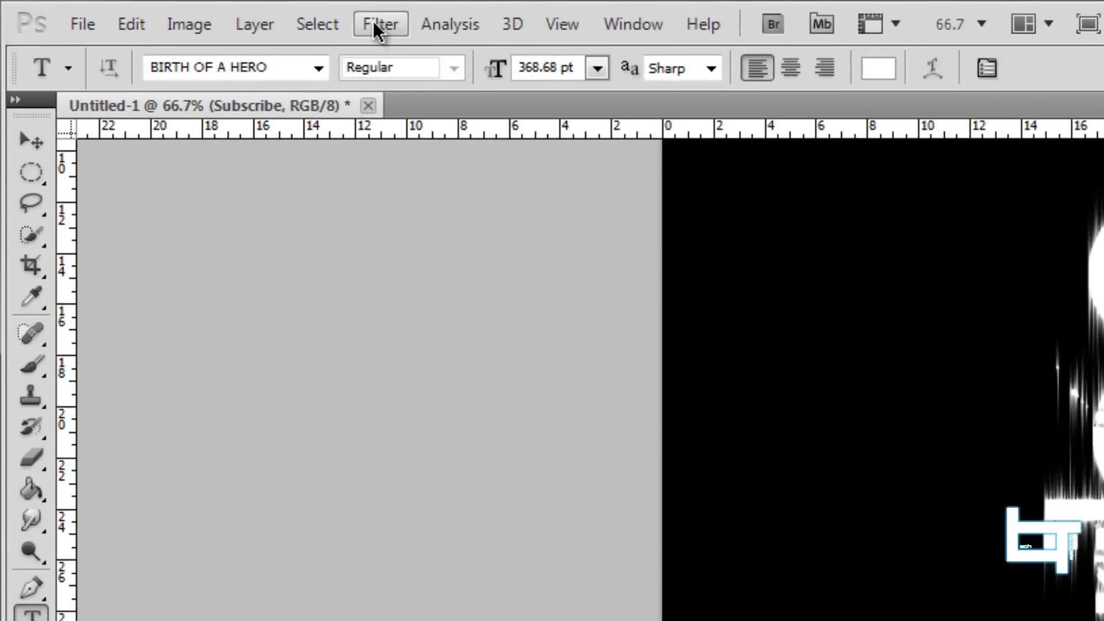
Apply Wind From the Right to the upright text, then repeat it three times.
left_click(161, 10)
mouse_move(515, 480)
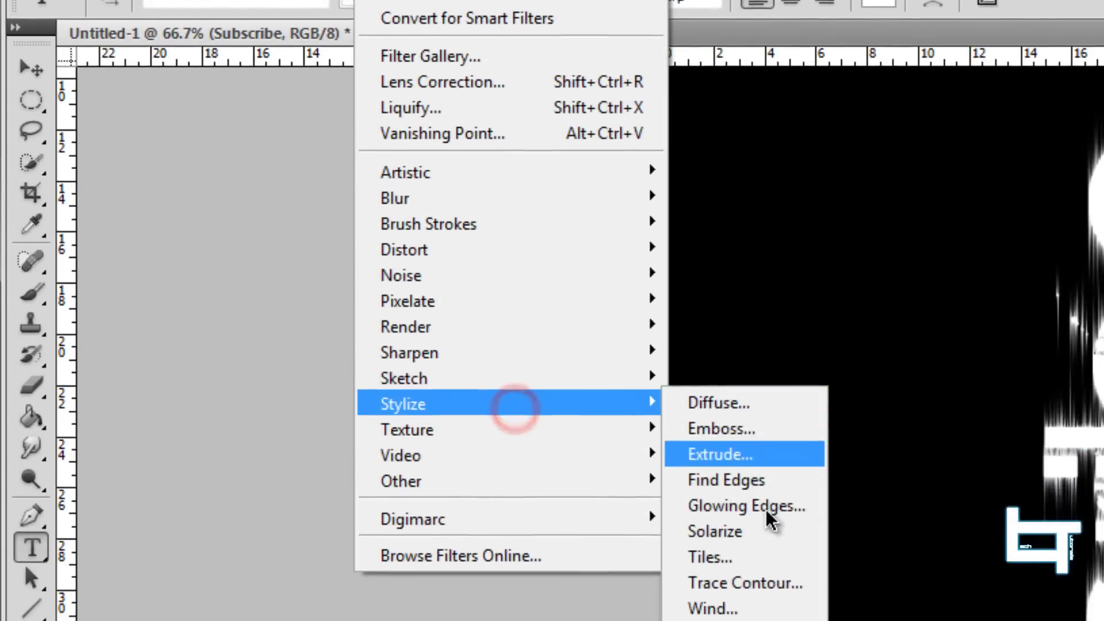
left_click(724, 575)
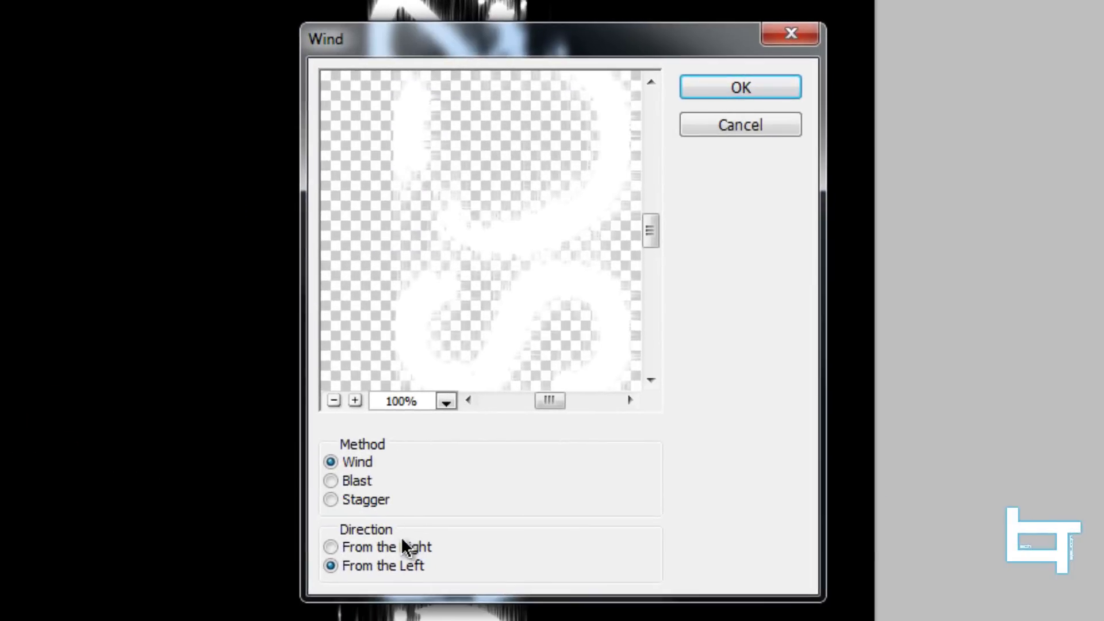
left_click(403, 547)
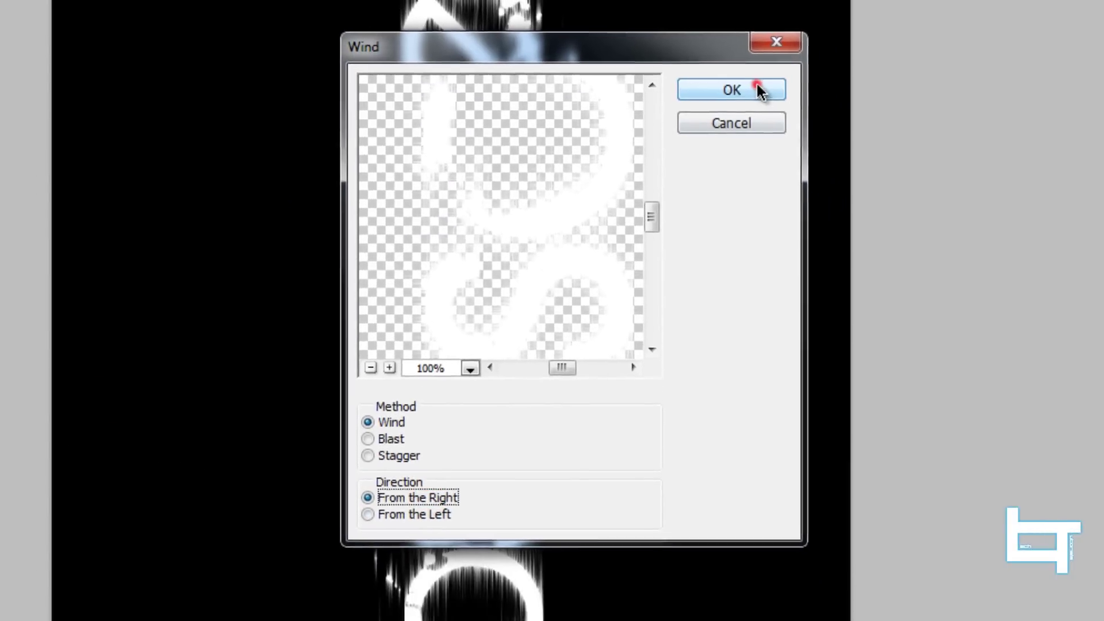
left_click(770, 89)
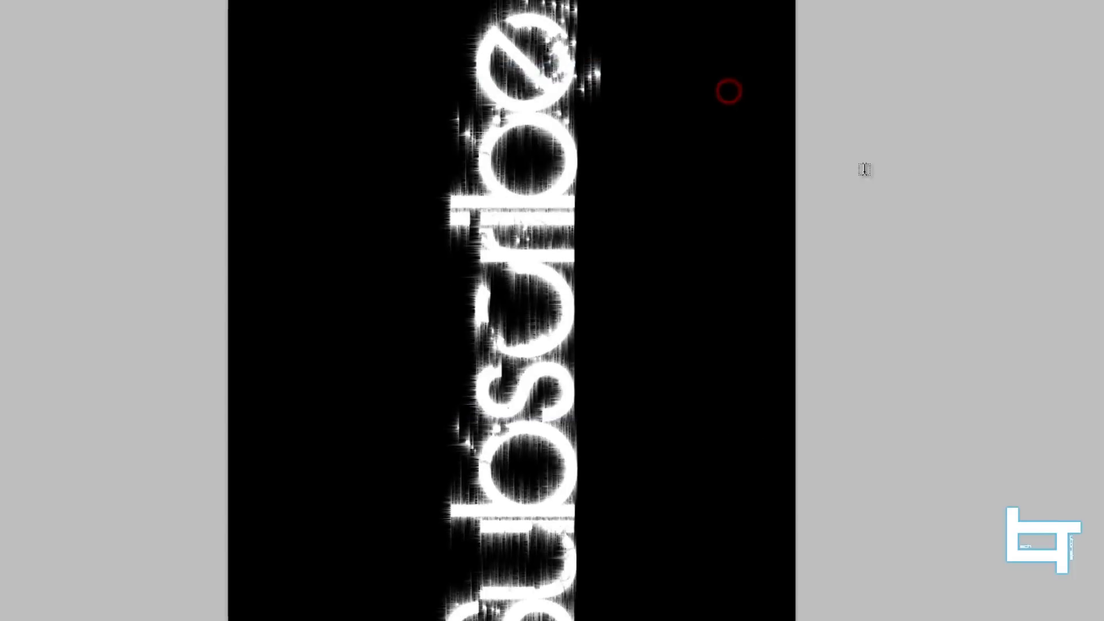
key("ctrl+f")
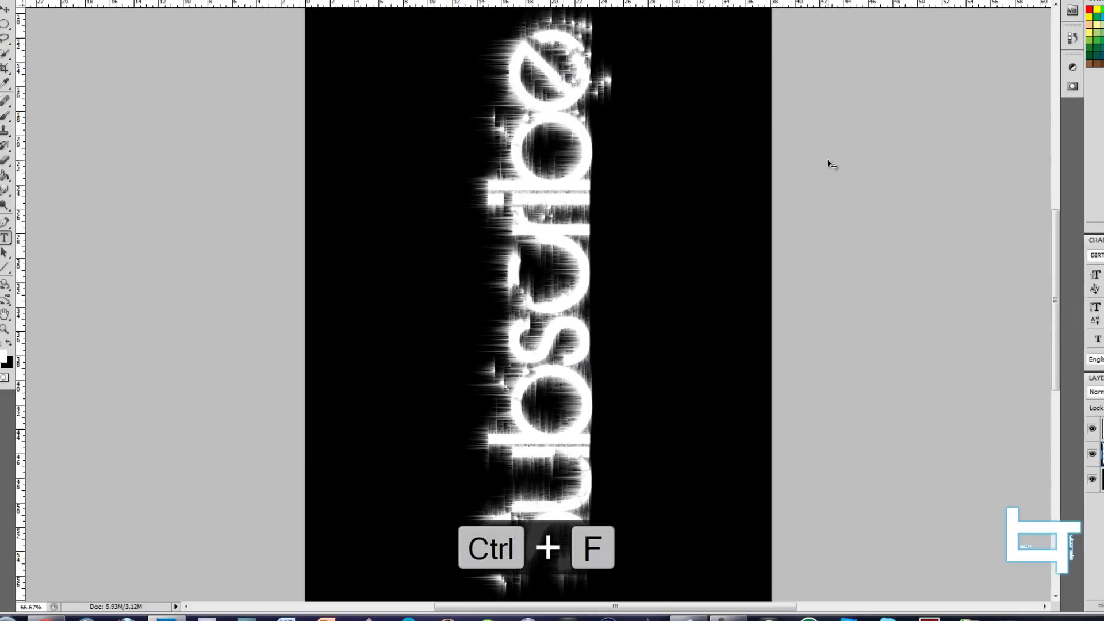
key("ctrl+f")
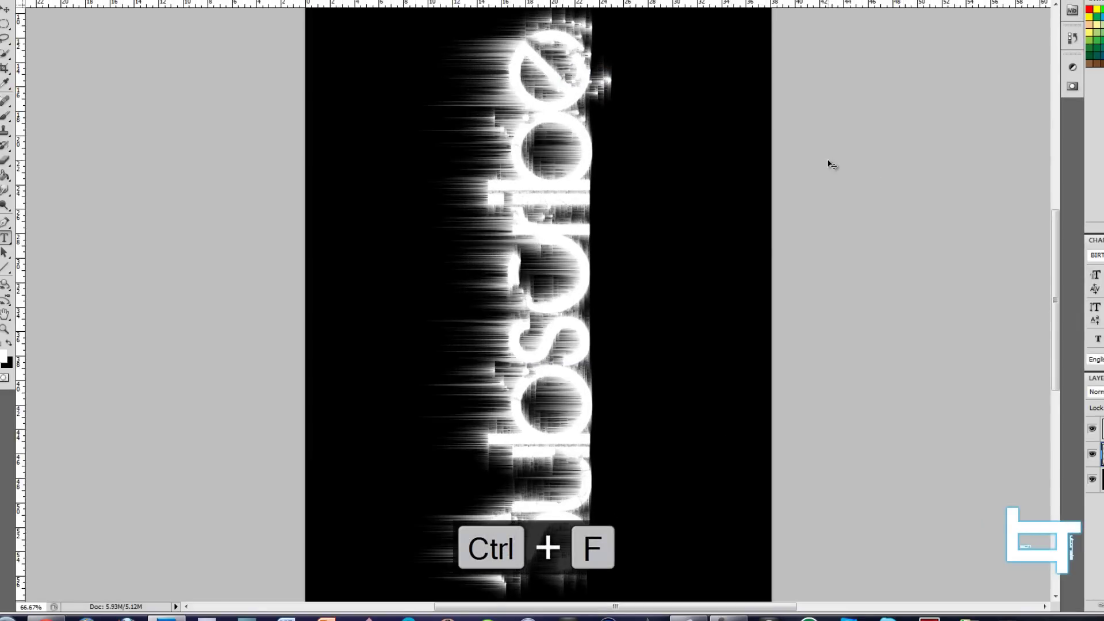
key("ctrl+f")
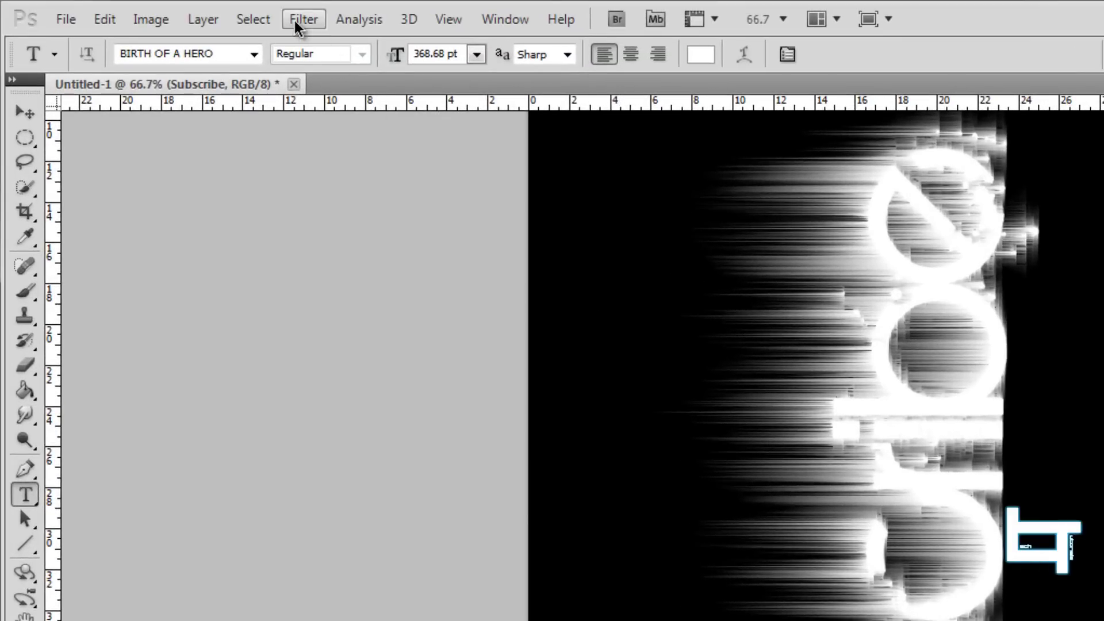
Apply Wind From the Left to the sideways text, then repeat it twice.
left_click(299, 22)
left_click(375, 376)
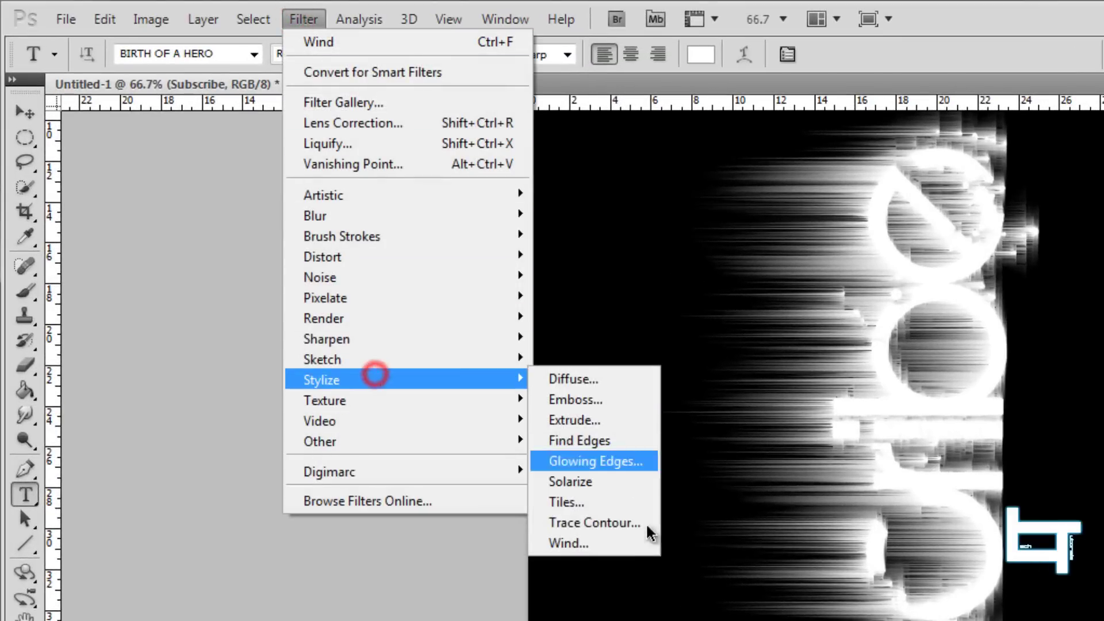
left_click(627, 543)
left_click(435, 530)
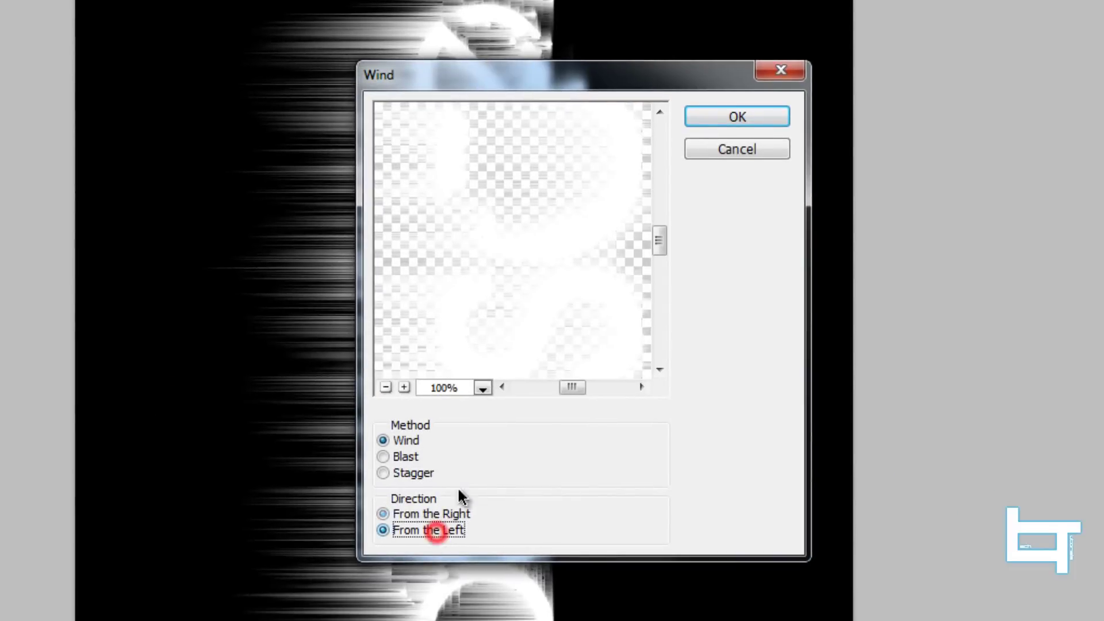
left_click(749, 114)
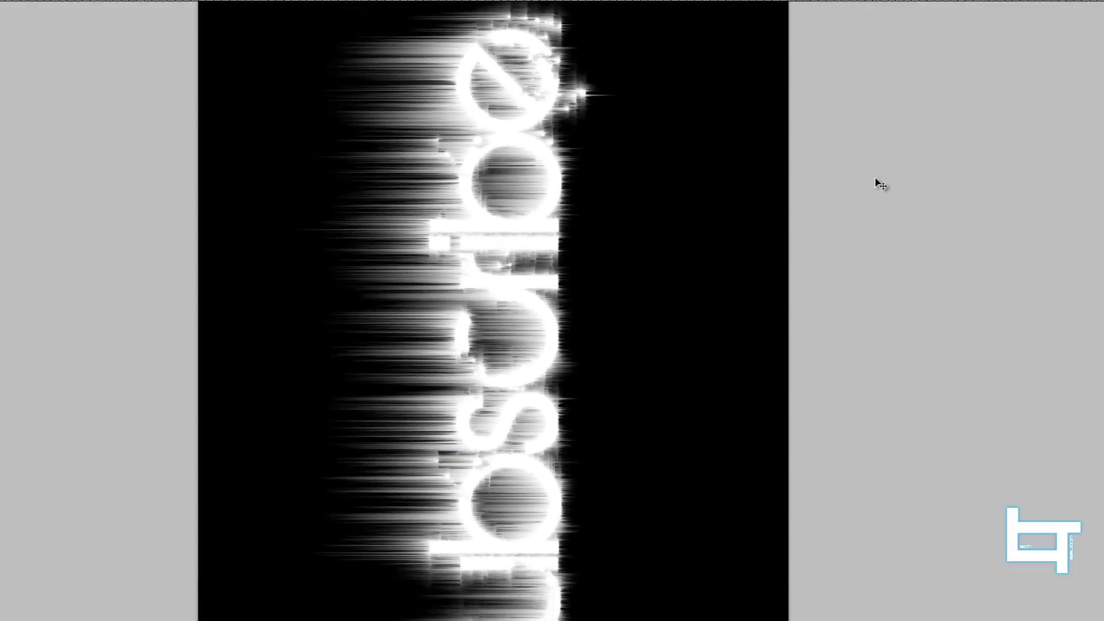
key("ctrl+f")
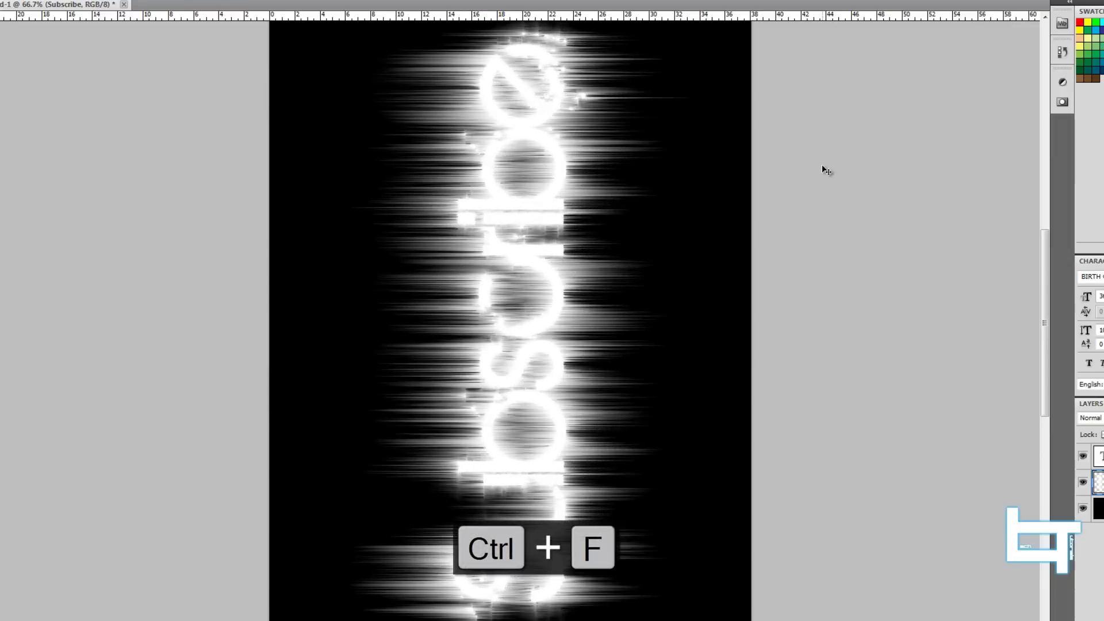
key("ctrl+f")
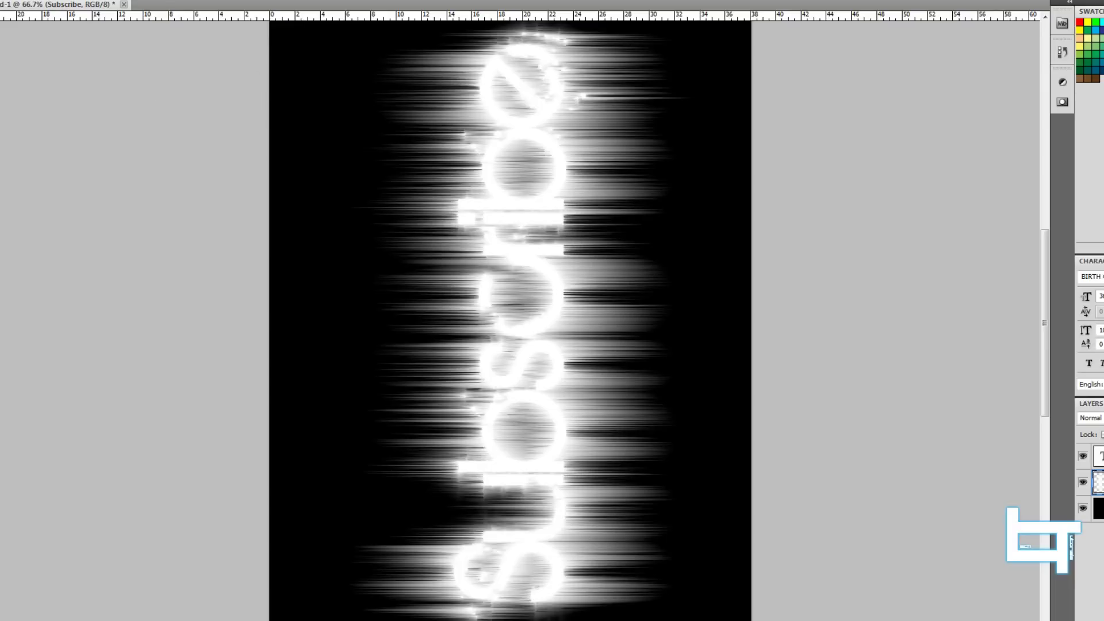
Rotate the canvas 90° clockwise back to landscape.
key("alt+i")
left_click(67, 85)
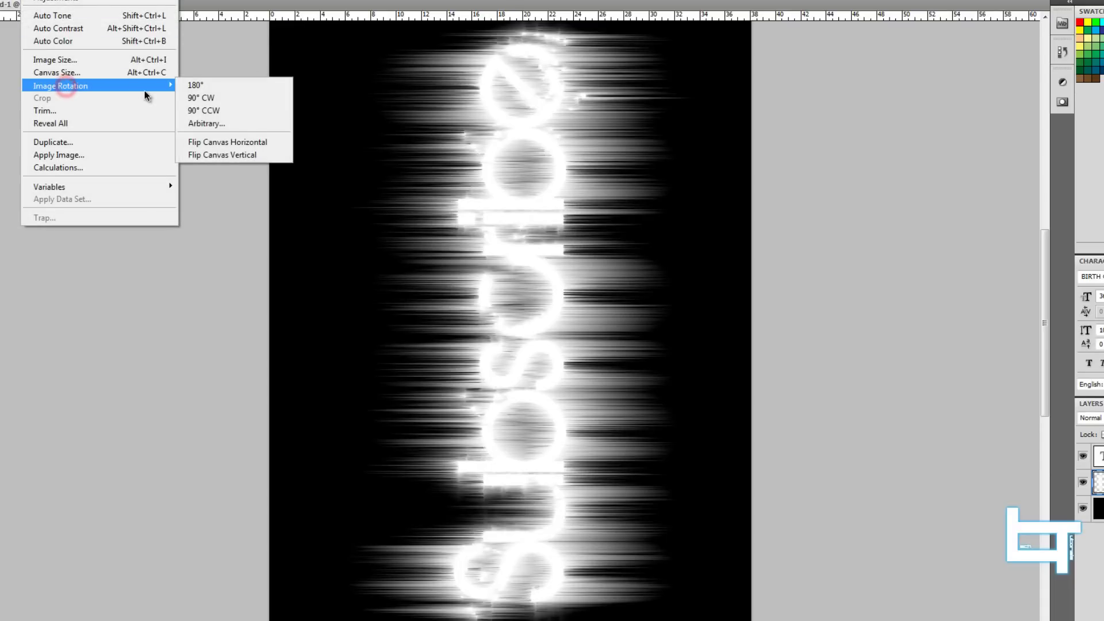
left_click(199, 97)
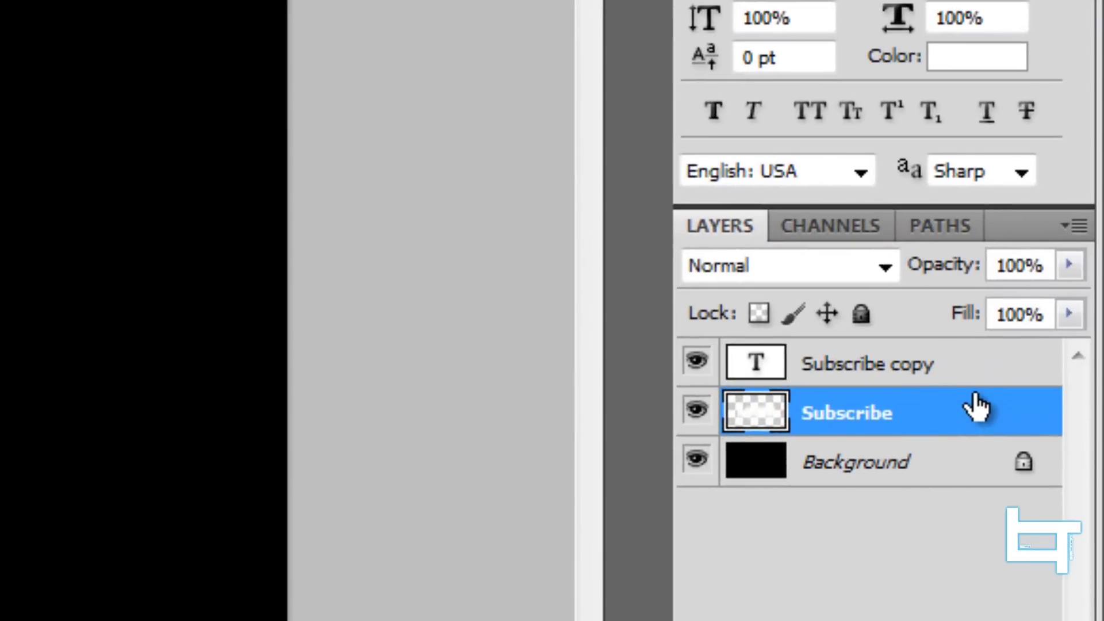
Add a 3 px black outside stroke and a drop shadow at distance 6 to the Subscribe copy layer.
left_click(989, 365)
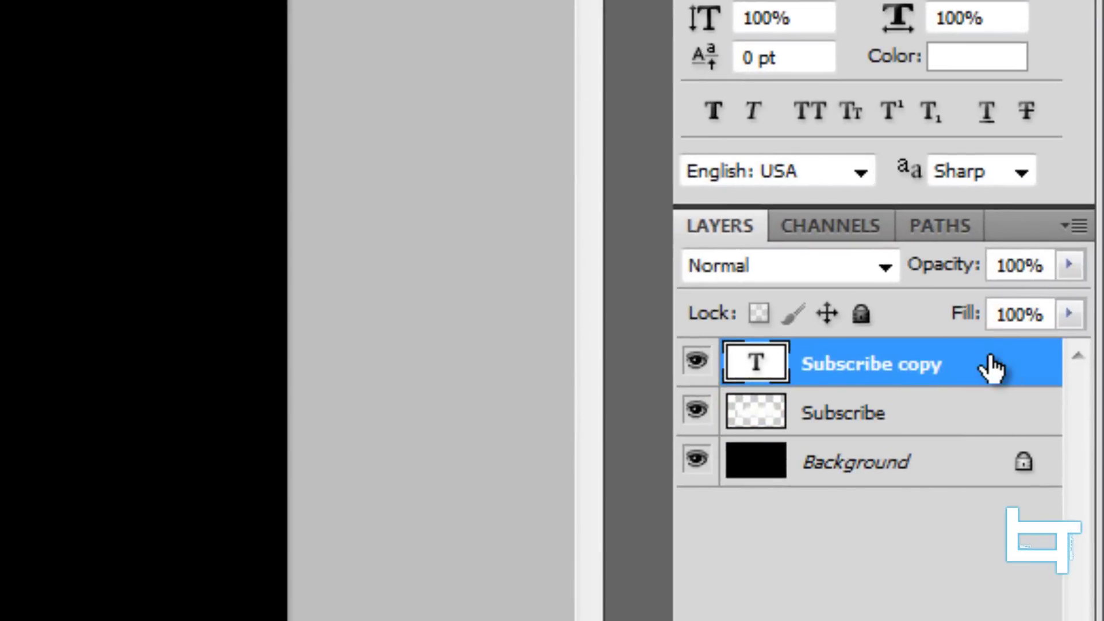
double_click(992, 363)
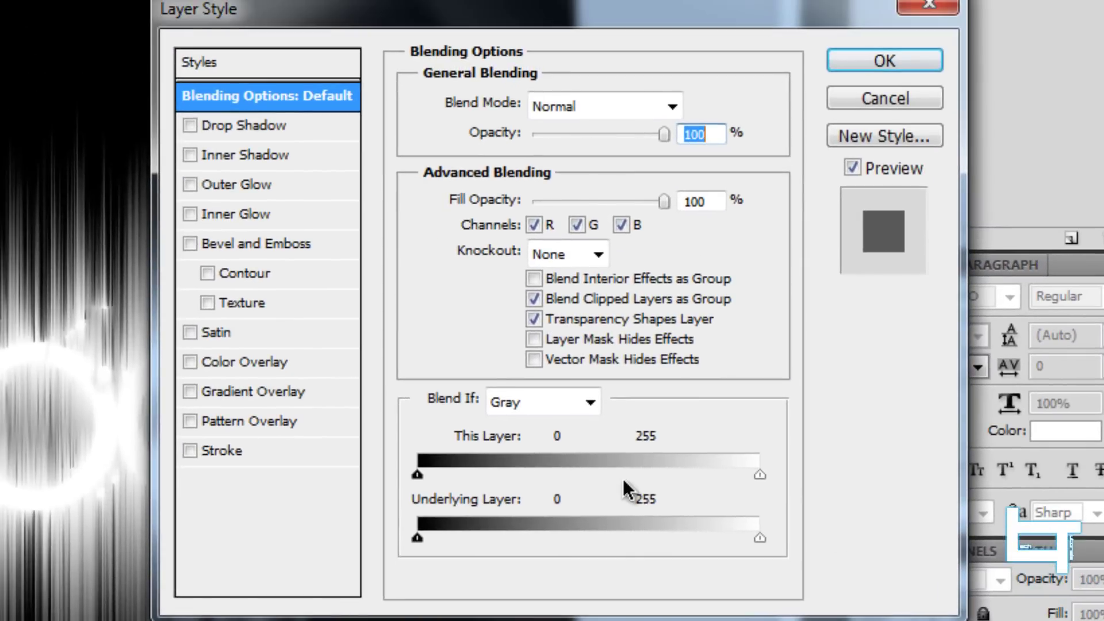
left_click(236, 450)
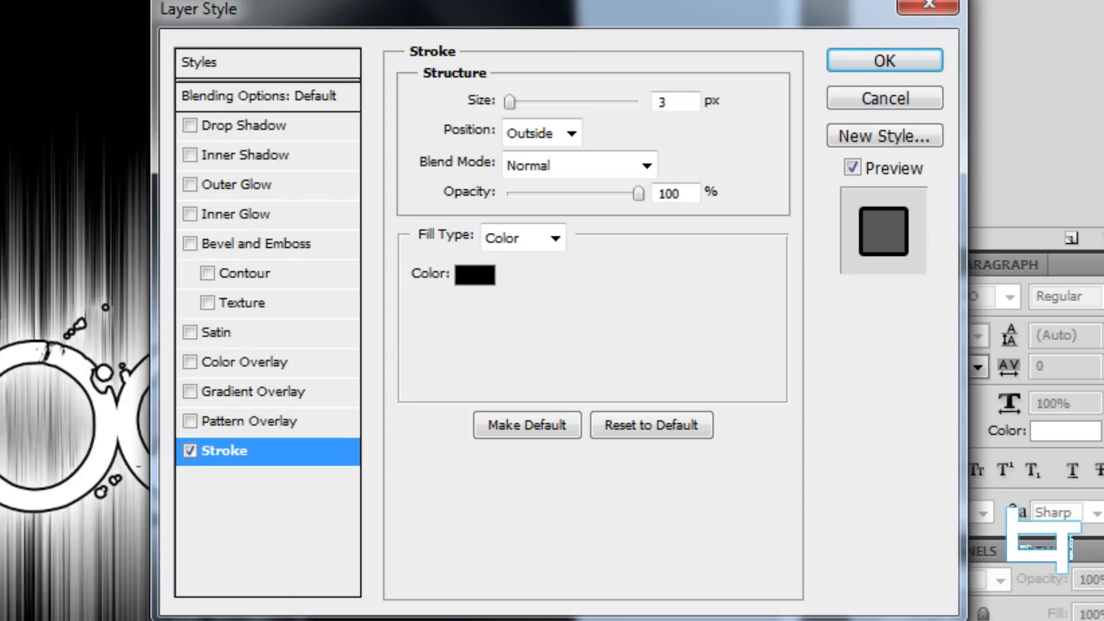
left_click(220, 128)
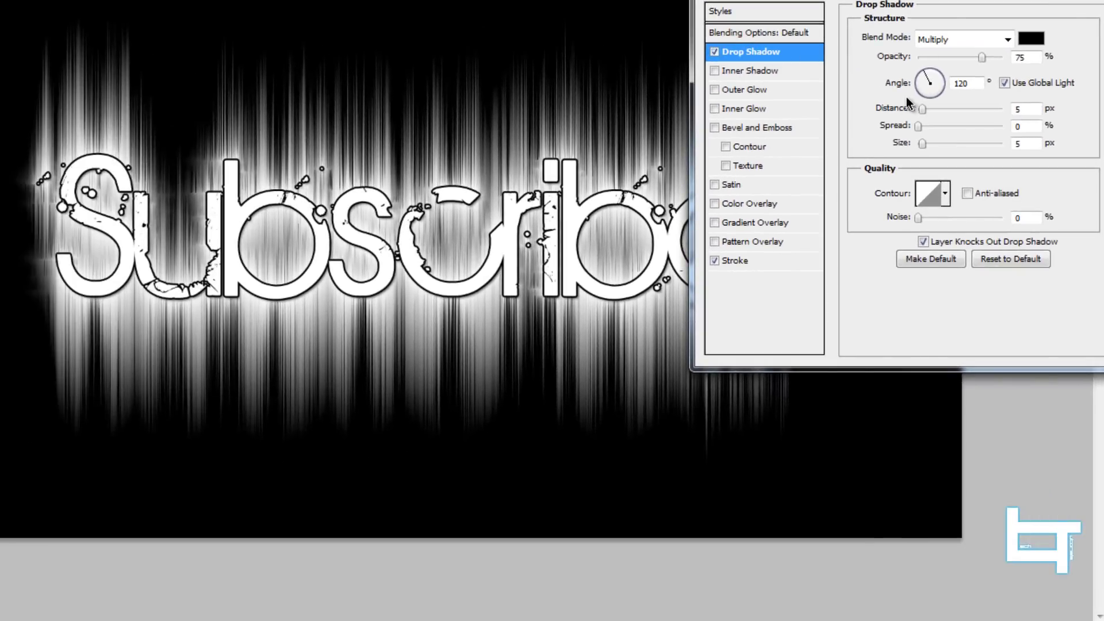
left_click_drag(922, 109, 944, 144)
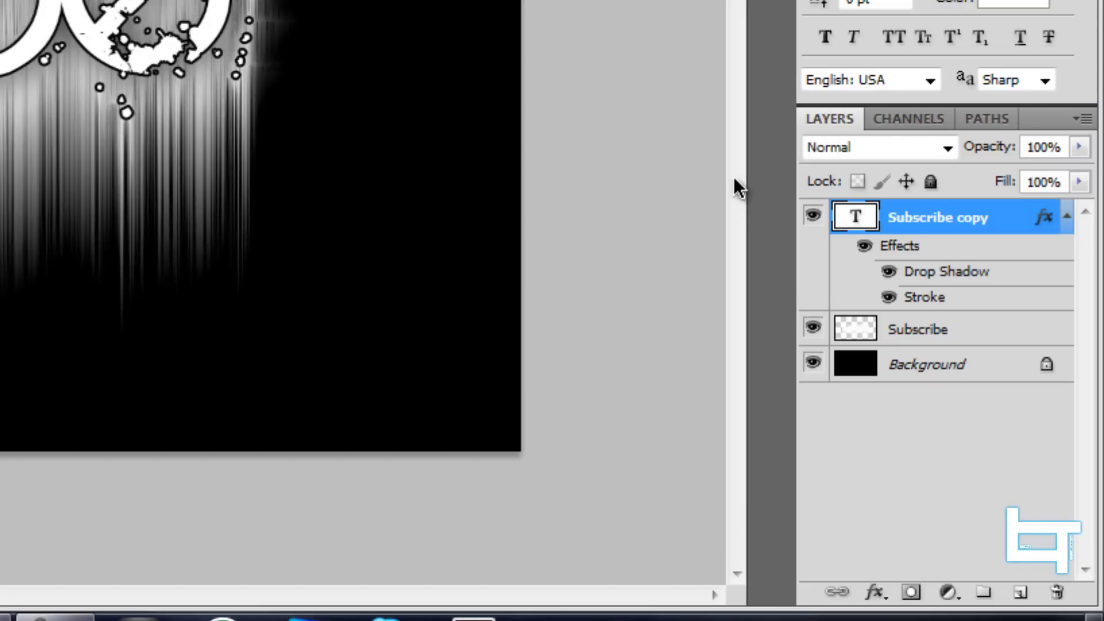
Apply a #ff0000 Color Overlay at 100% opacity to the wind-streaked Subscribe layer.
left_click(1035, 328)
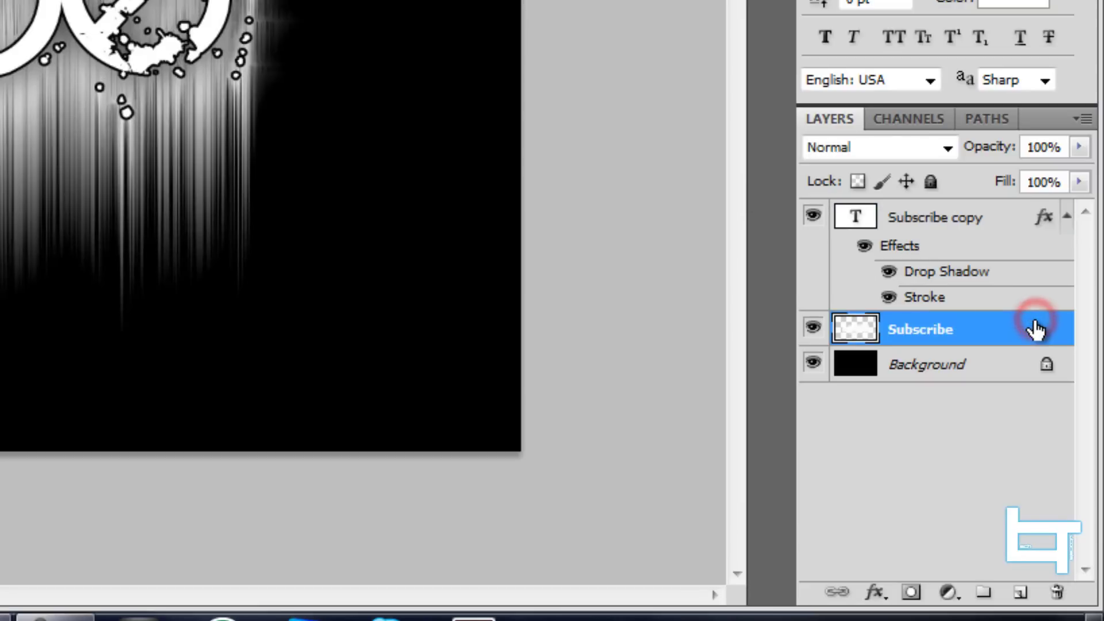
double_click(1035, 328)
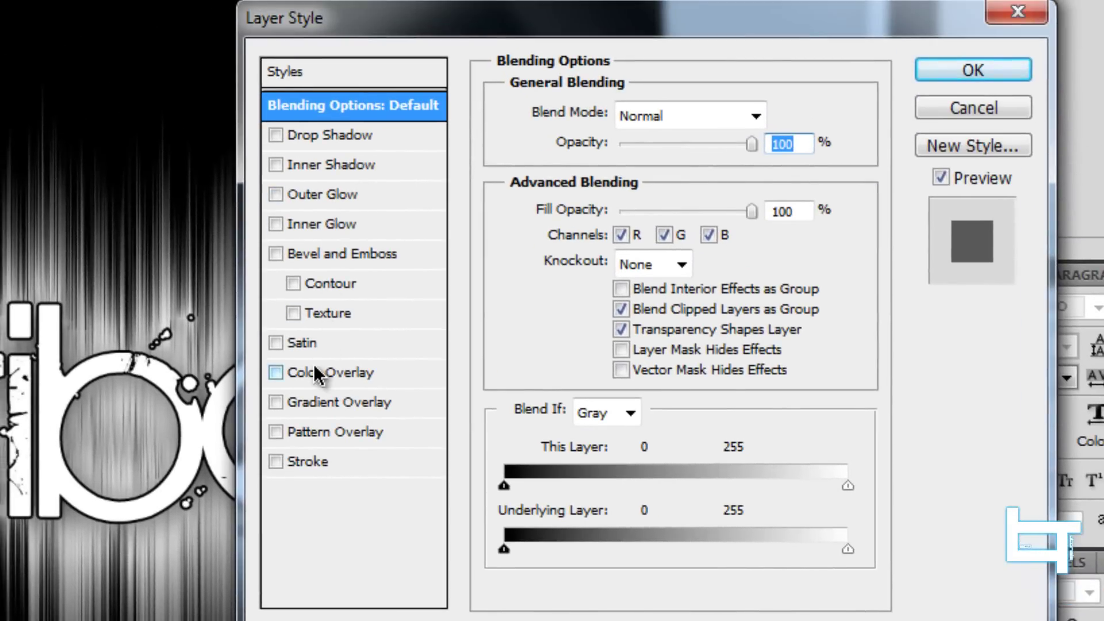
left_click(315, 371)
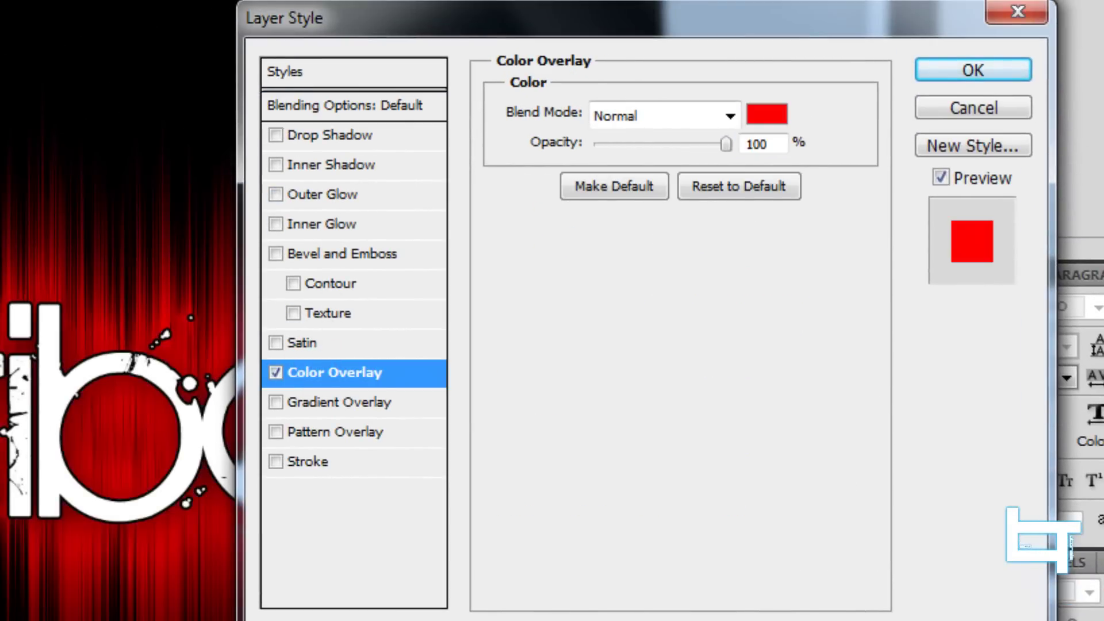
left_click(767, 114)
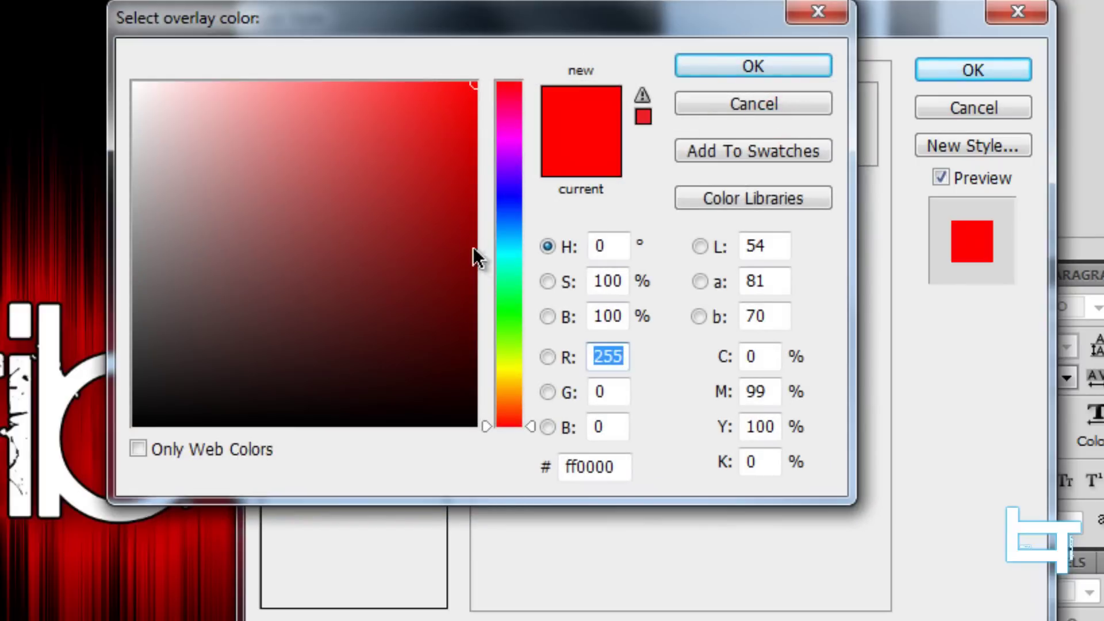
left_click_drag(503, 271, 510, 296)
mouse_move(445, 151)
left_mouse_down()
mouse_move(477, 81)
mouse_move(513, 76)
left_mouse_up()
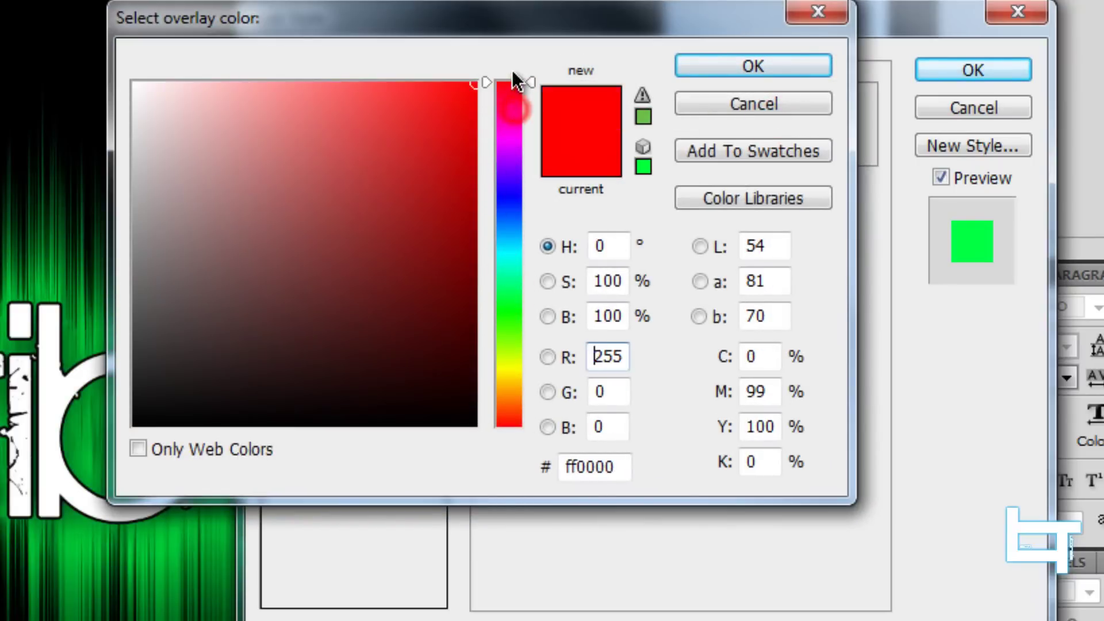
left_click(829, 65)
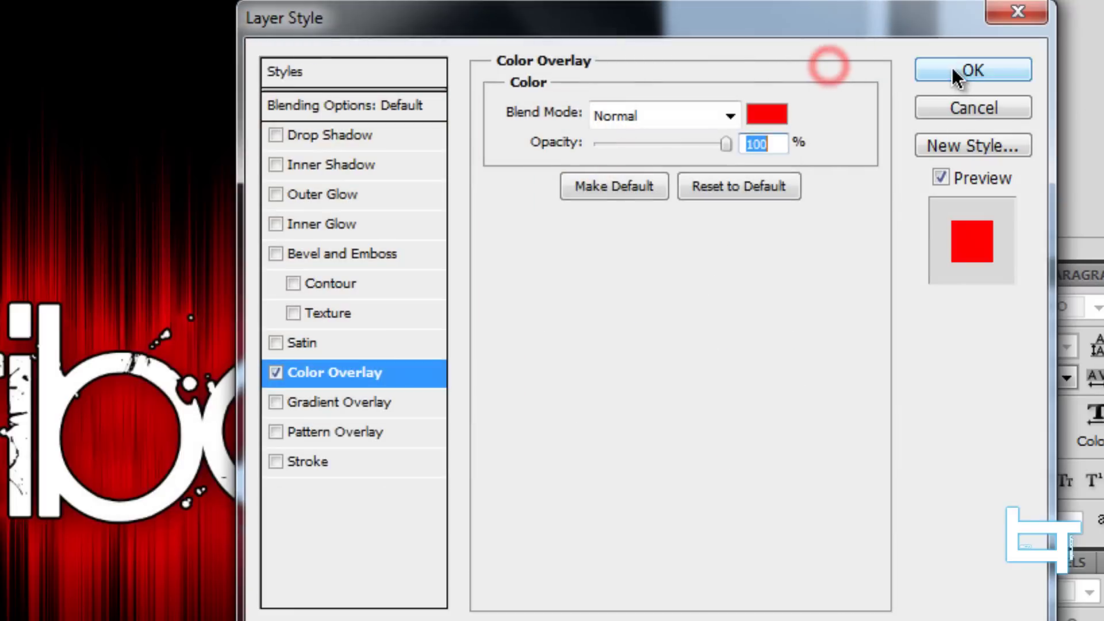
left_click(951, 67)
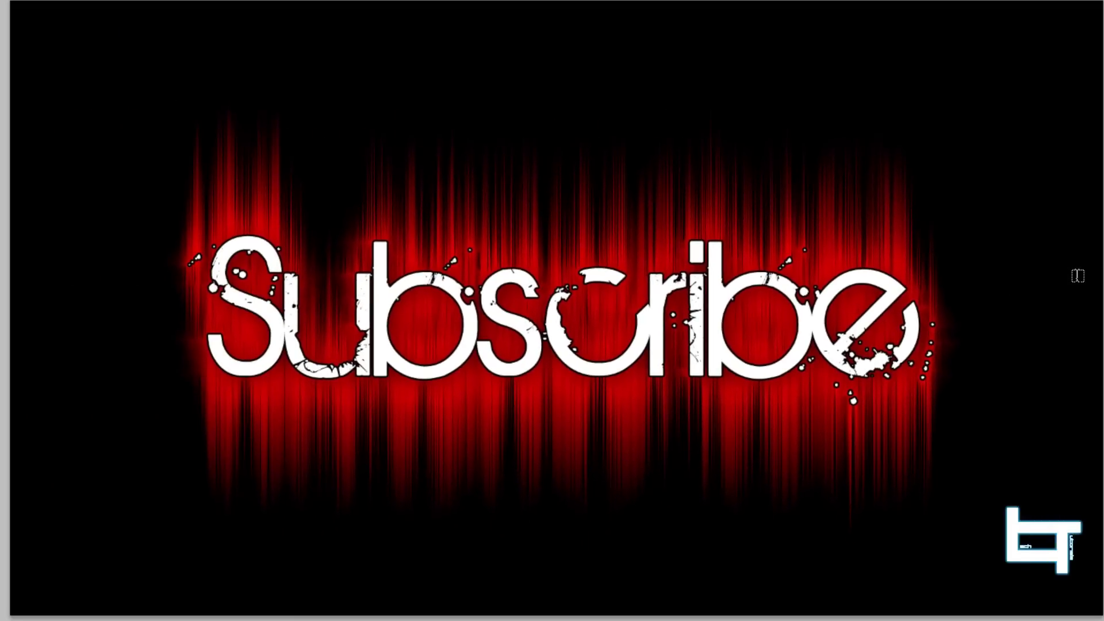